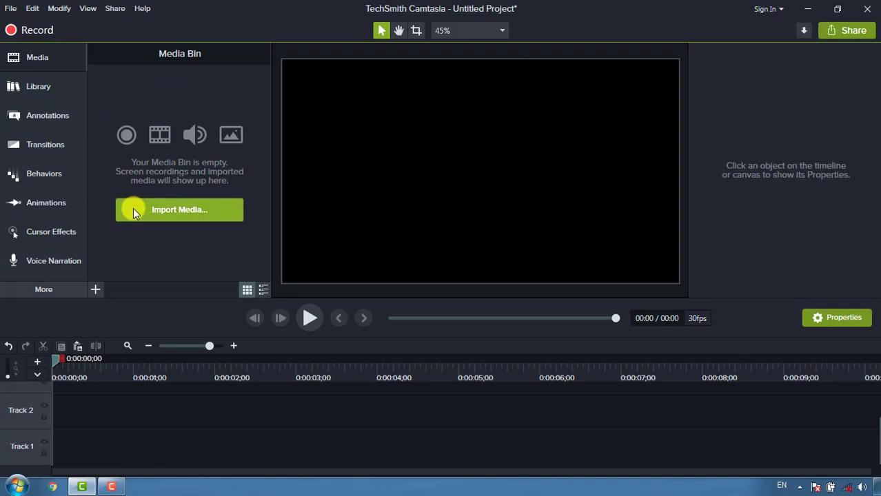
left_click(35, 58)
left_click(59, 58)
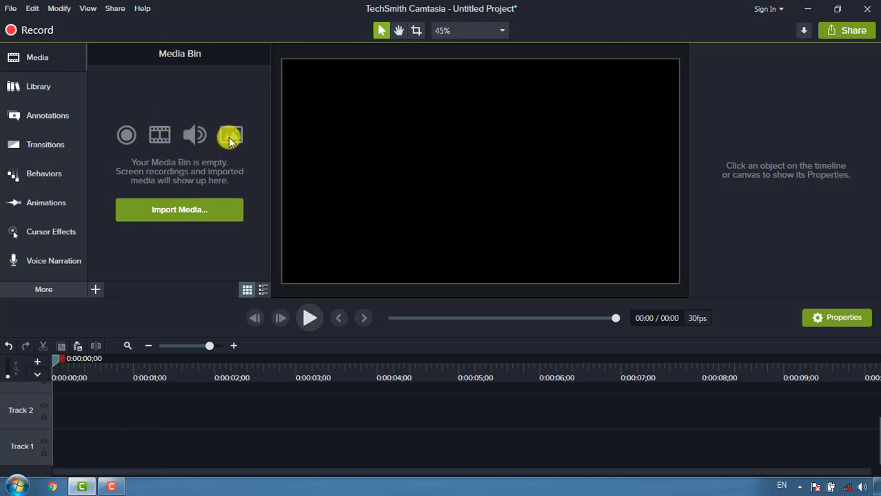
left_click(181, 214)
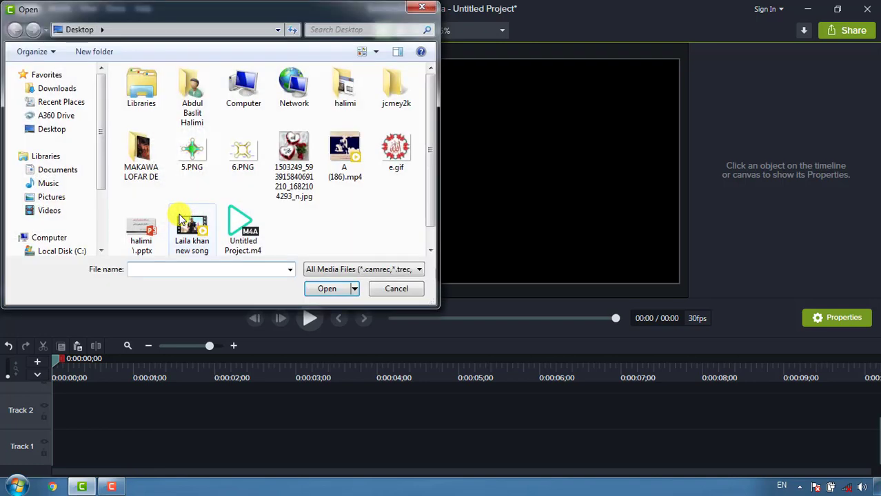
left_click(294, 160)
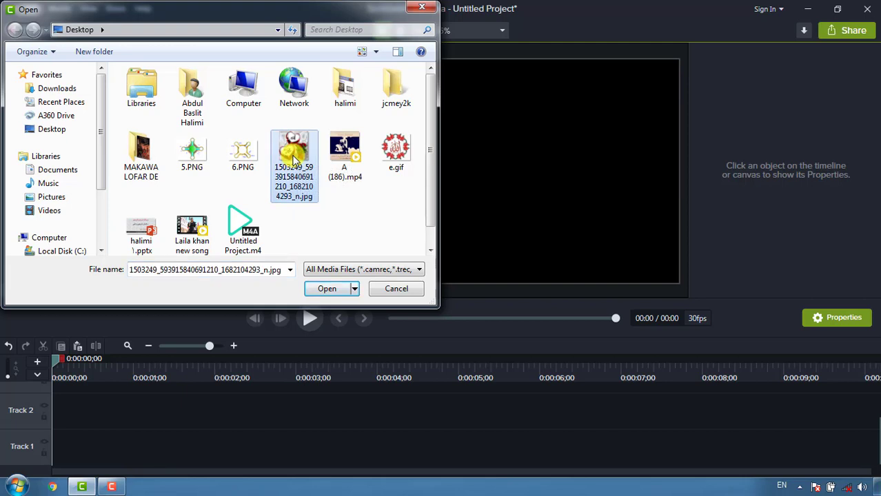
left_click(349, 148, "ctrl")
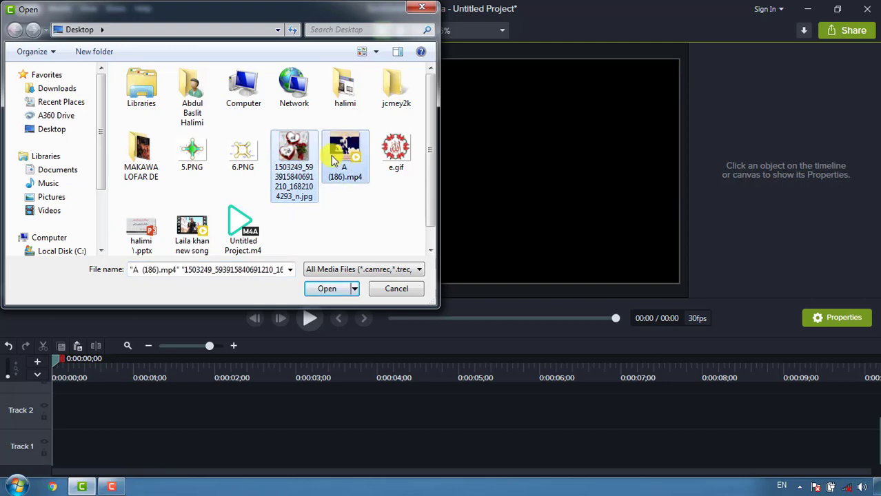
left_click(248, 220, "ctrl")
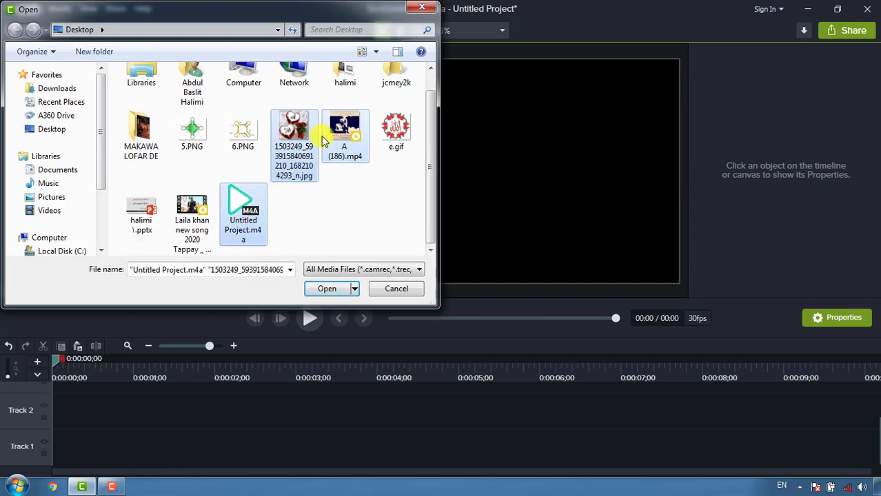
left_click(331, 290)
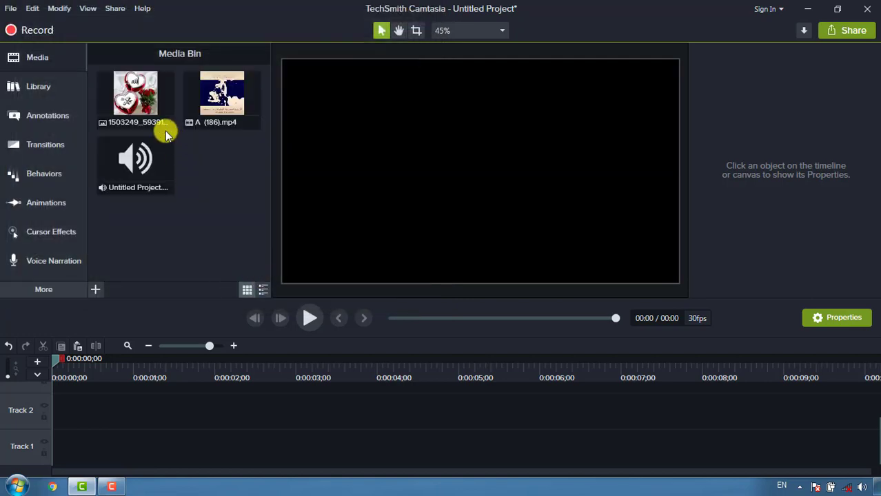
- Preview the imported image and the A (186).mp4 video from the media bin
double_click(128, 95)
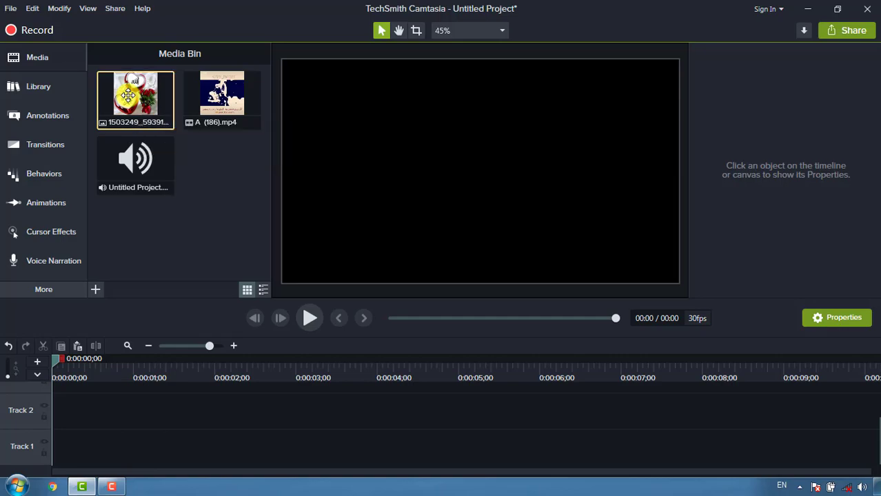
left_click_drag(403, 54, 492, 4)
key("Escape")
left_click(219, 91)
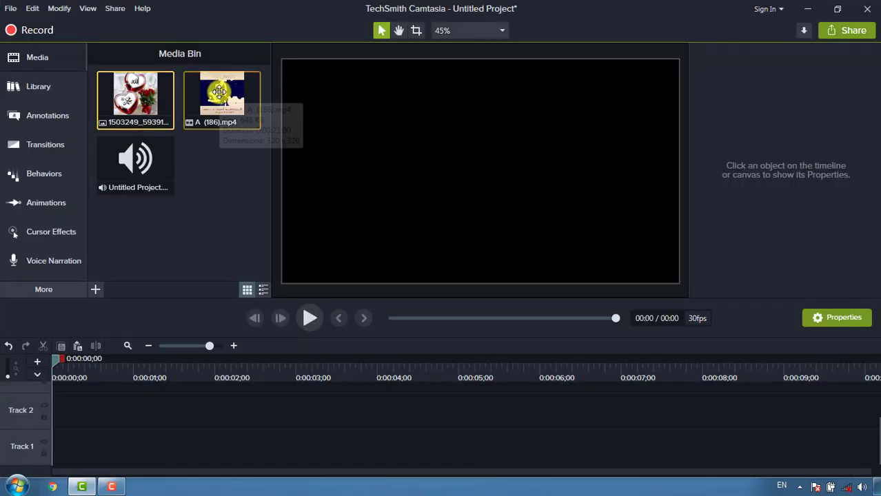
double_click(220, 92)
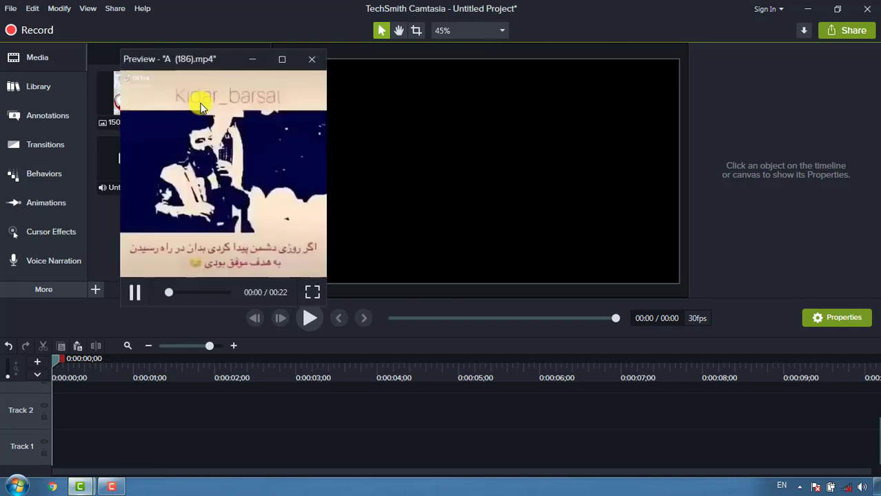
left_click(313, 59)
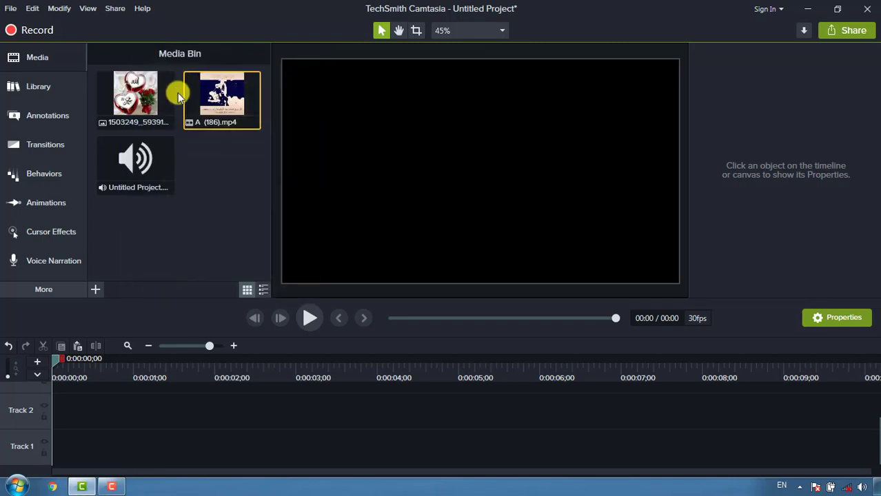
- Preview the Untitled Project.m4a audio, skipping ahead to about 00:37, and close the preview
left_click(139, 165)
double_click(139, 164)
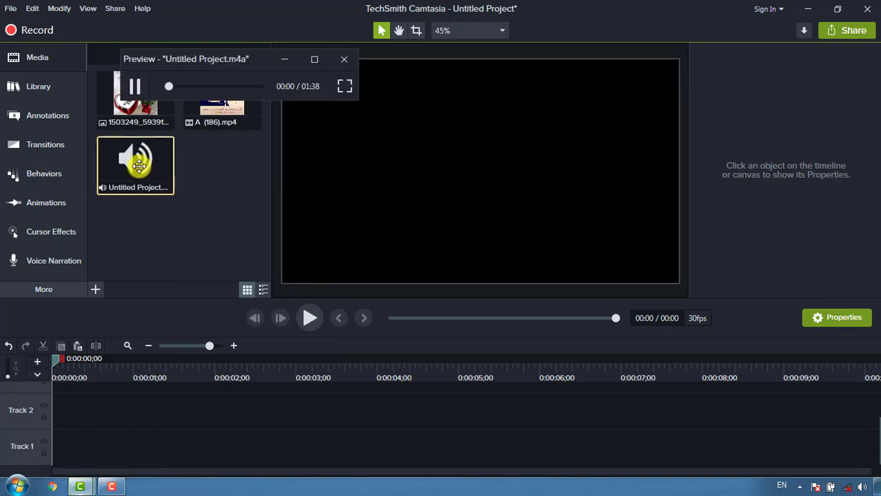
left_click(207, 86)
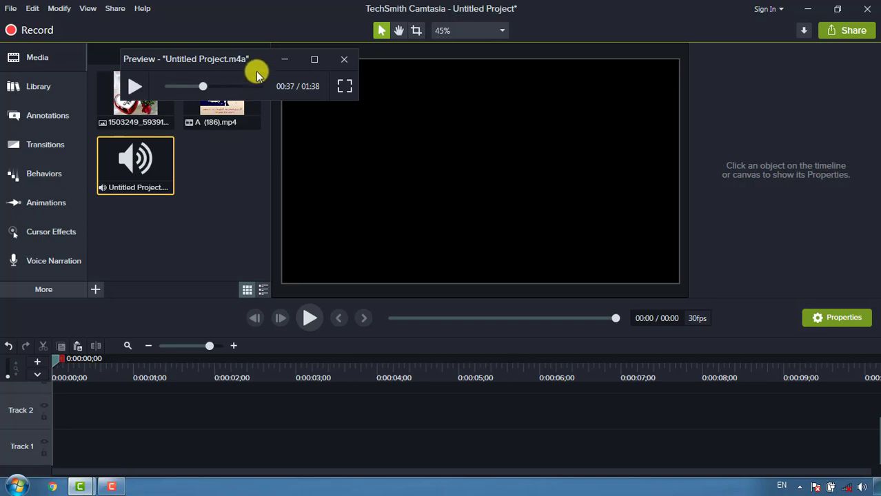
left_click(344, 59)
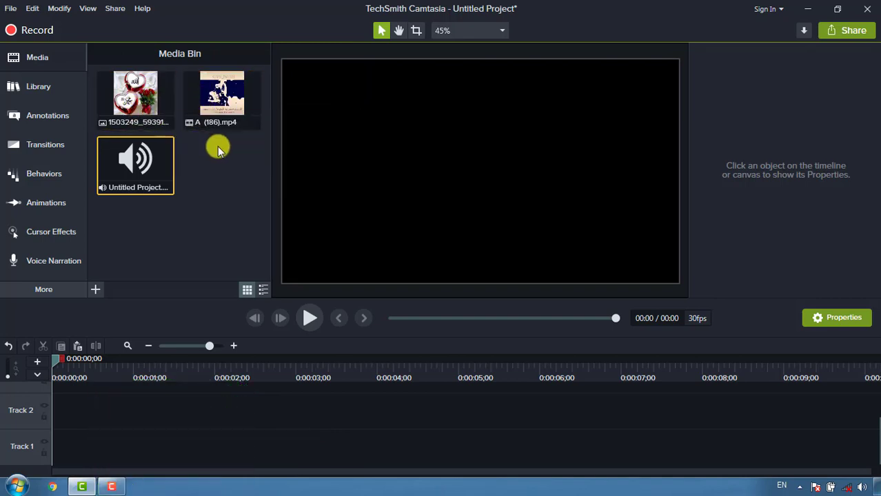
left_click(203, 199)
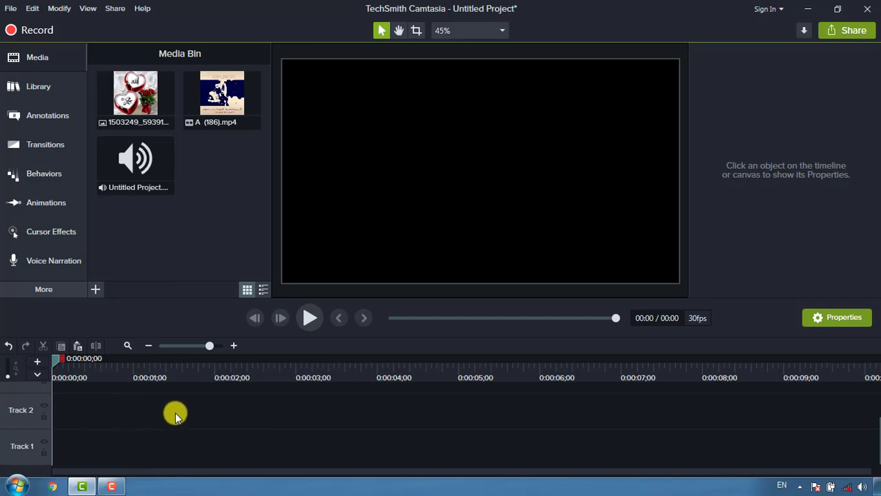
- Place A (186).mp4 at the start of Track 1 and scale it to fit the canvas
left_click_drag(220, 100, 148, 430)
left_click_drag(100, 469, 16, 466)
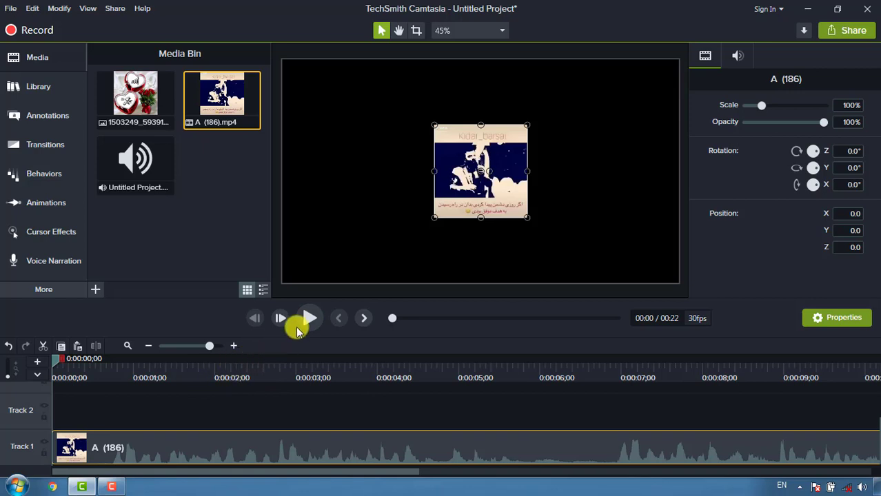
right_click(465, 180)
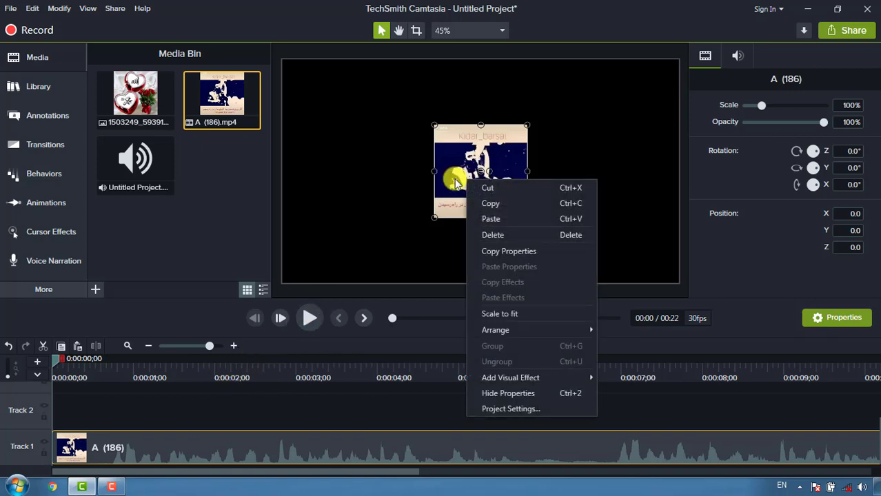
left_click(486, 313)
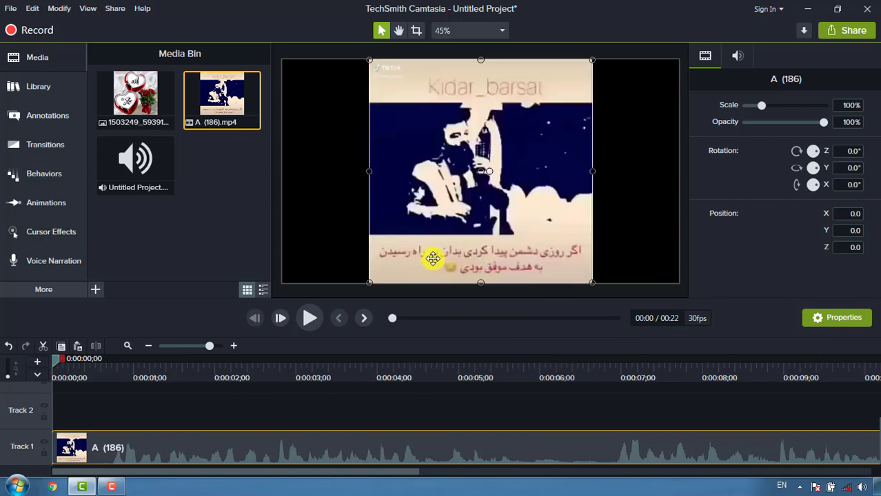
- Try to delete all three imported files from the media bin at once
left_click(219, 208)
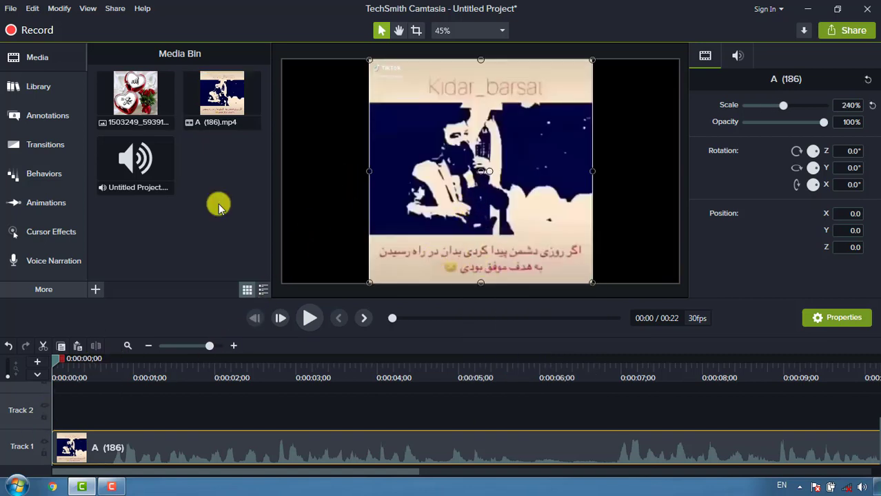
left_click_drag(219, 208, 122, 96)
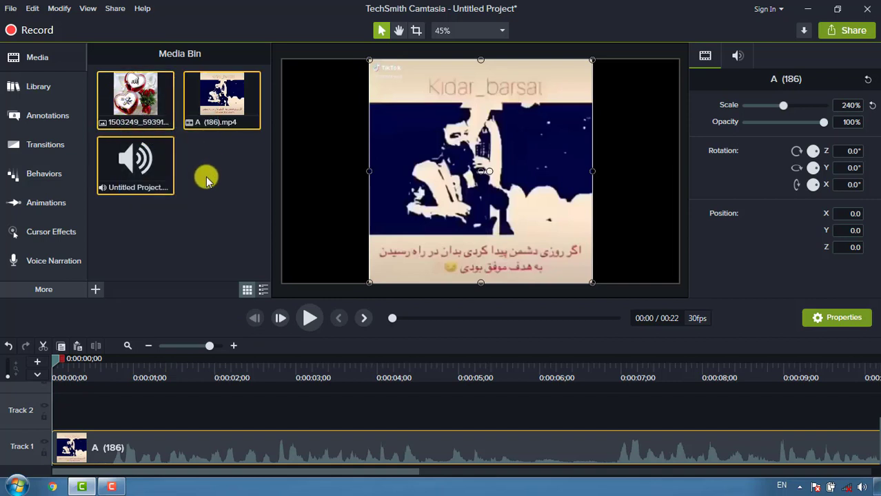
key("Delete")
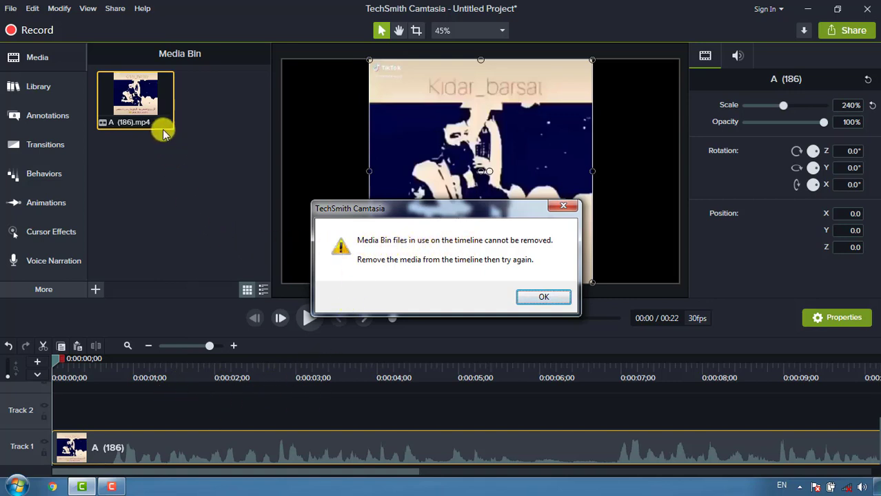
left_click(542, 301)
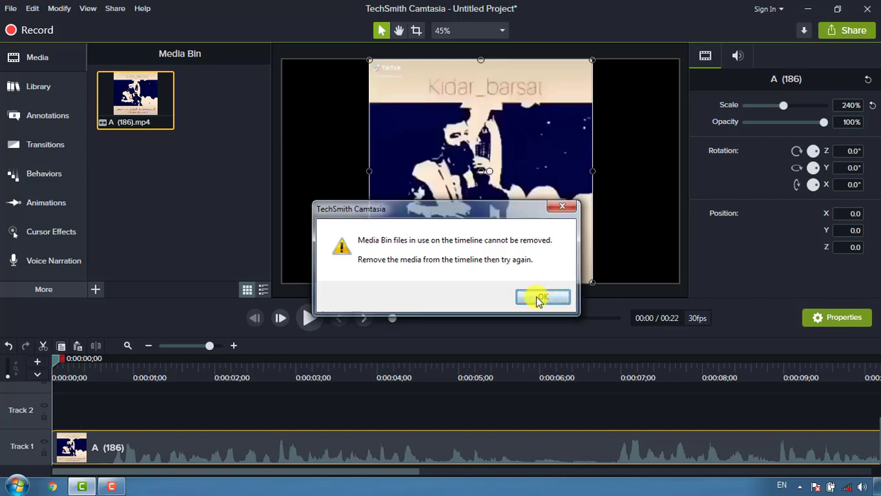
- Delete the A (186) clip from Track 1 and remove its file from the media bin
left_click(282, 455)
key("Delete")
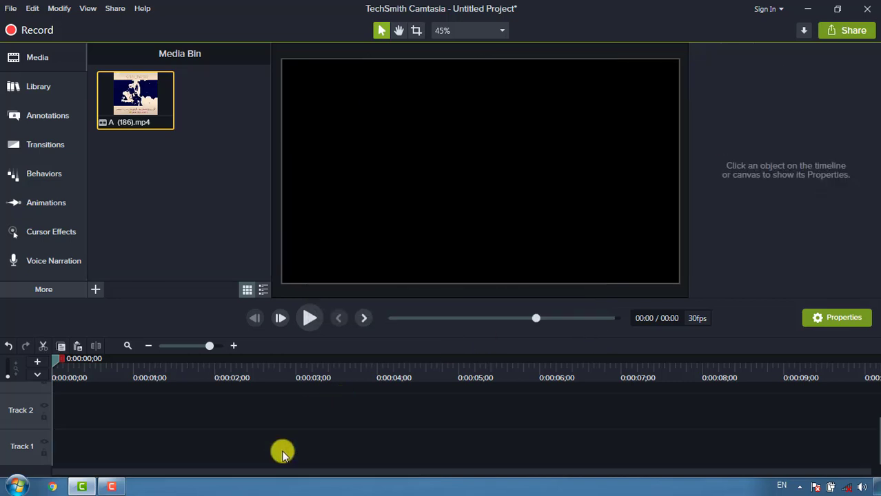
key("Delete")
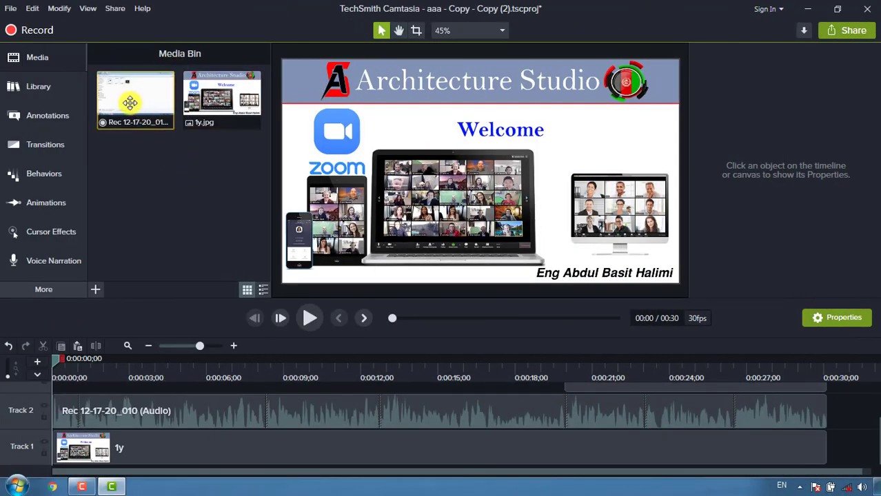
- Look at the screen recording and 1y.jpg in the media bin and play the first seconds of the timeline
left_click(108, 109)
left_click(222, 96)
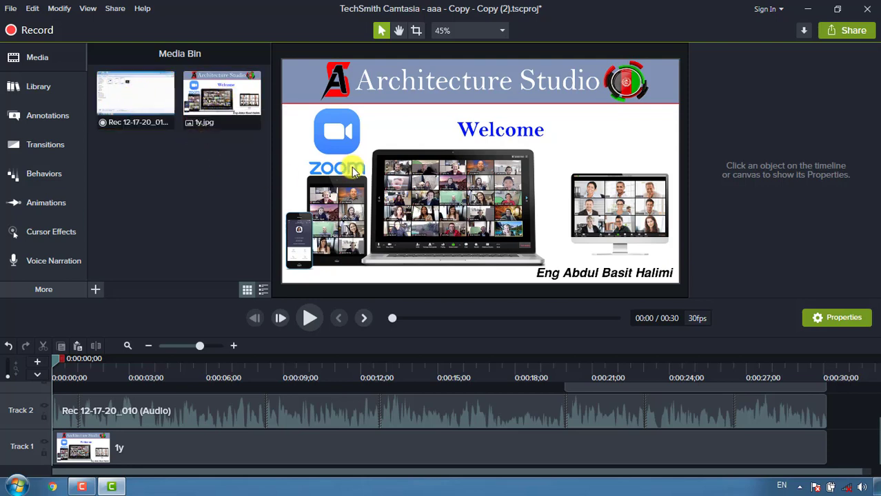
left_click(308, 324)
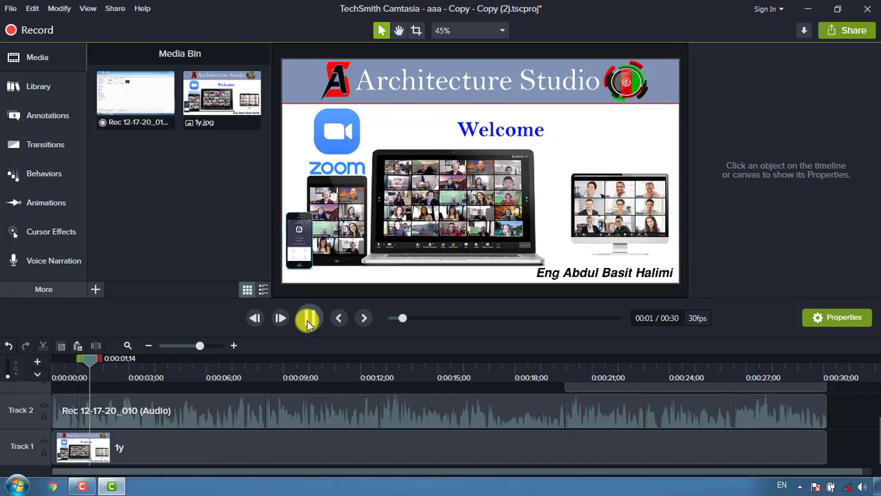
left_click(309, 321)
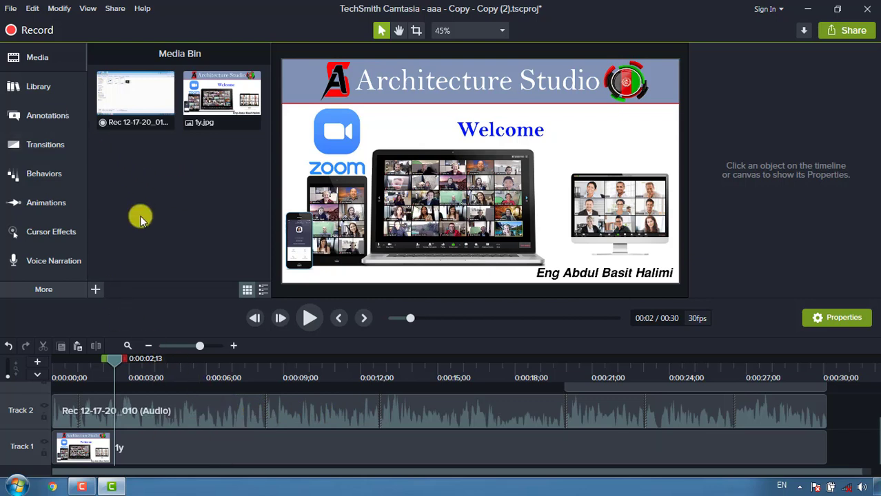
- Add House-02 from the library's Icons > Buildings folder to the canvas, scaled to about 54% and placed at about X -317, Y -27
left_click(35, 88)
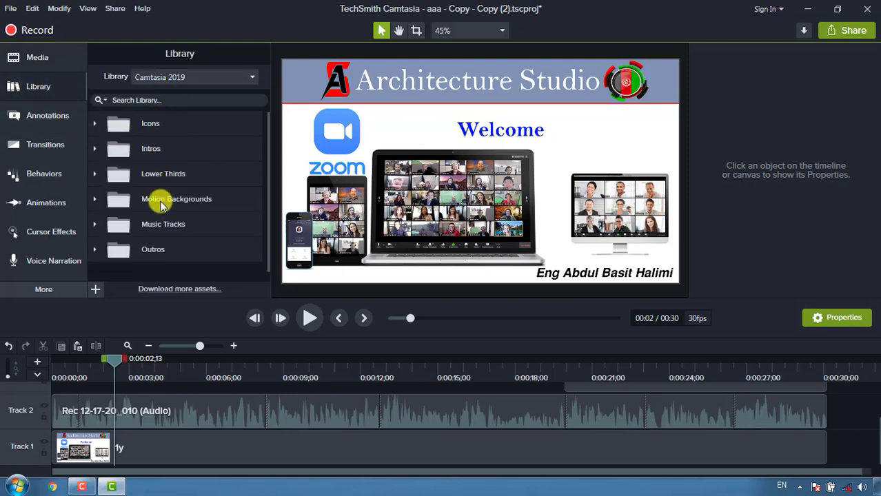
left_click(95, 124)
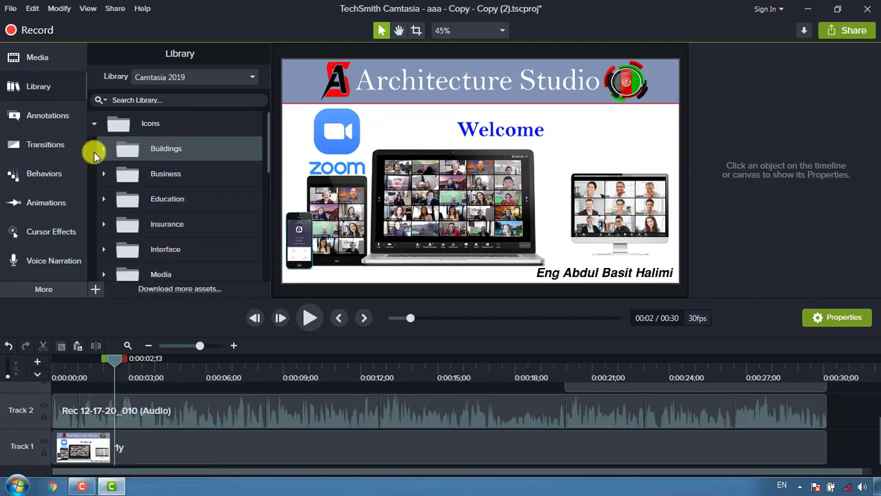
left_click(101, 151)
scroll(141, 173, "down", 1)
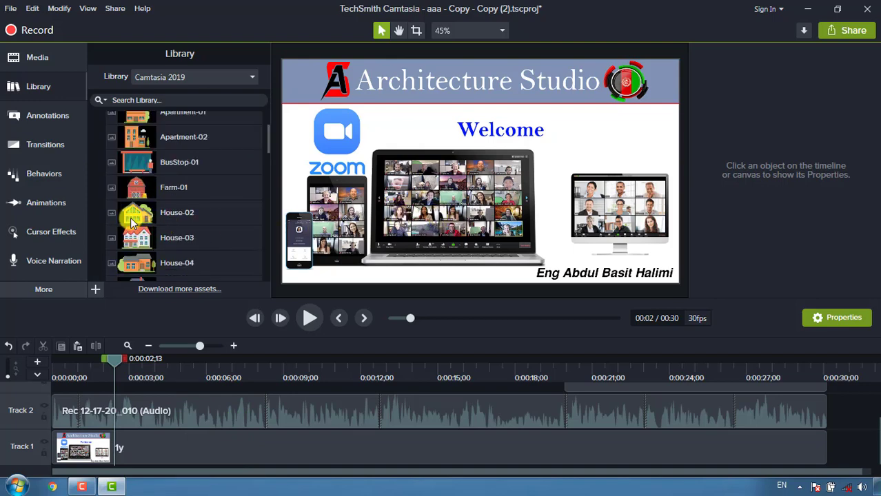
left_click_drag(130, 218, 472, 197)
left_click_drag(634, 81, 491, 178)
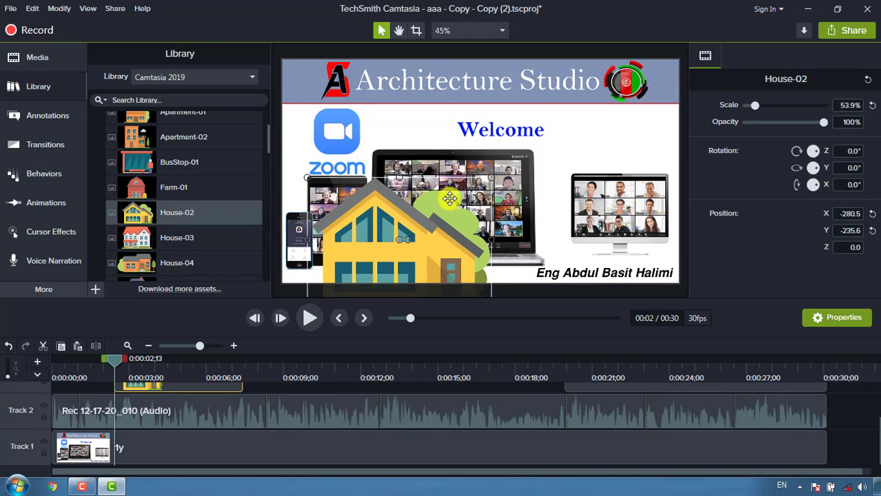
left_click_drag(449, 199, 391, 181)
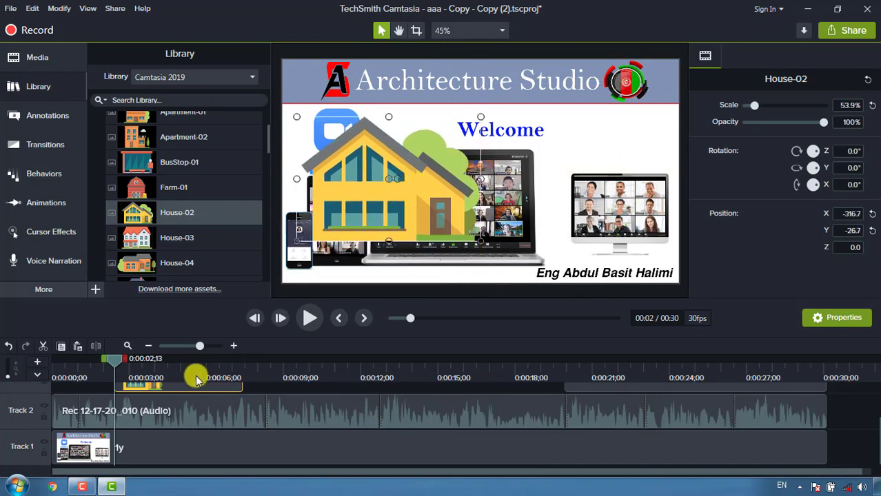
- Move the playhead to 0:00:05;10 and delete the House-02 clip from Track 3
scroll(171, 410, "up", 1)
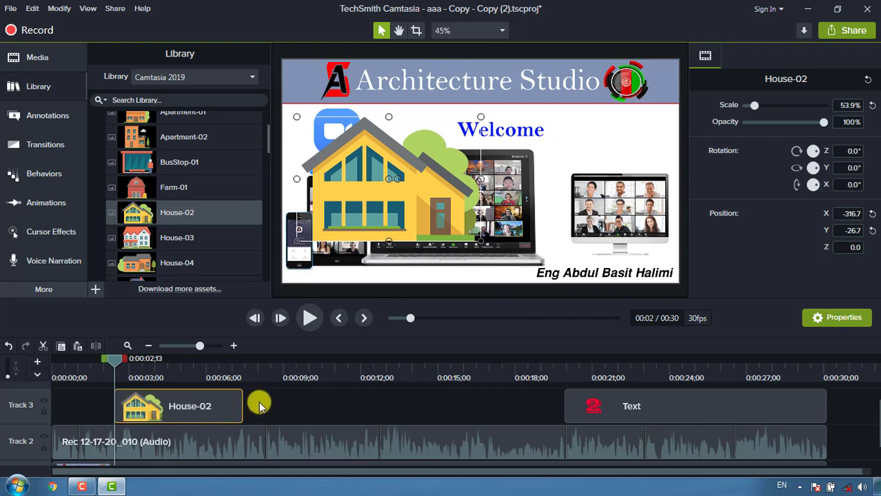
left_click_drag(115, 358, 189, 360)
key("Delete")
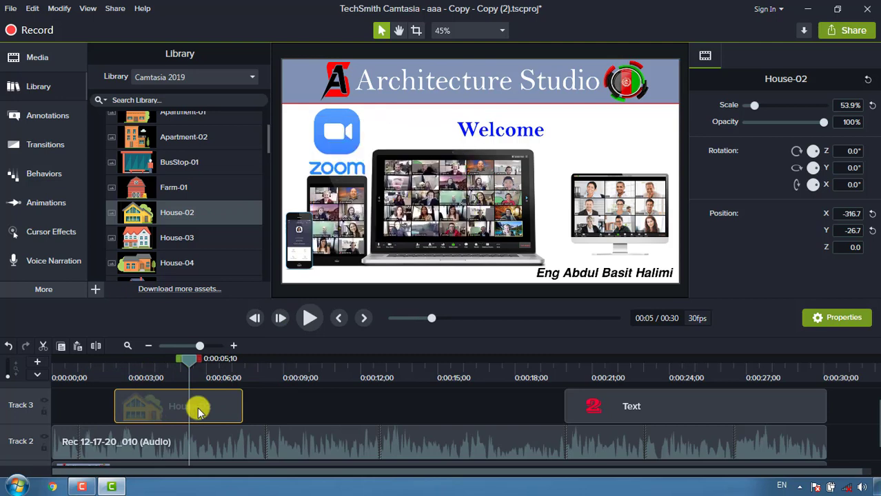
- Add Man 2 from the library's Icons > People folder to Track 3, starting at about 0:00:05
scroll(190, 210, "up", 2)
scroll(186, 199, "down", 1)
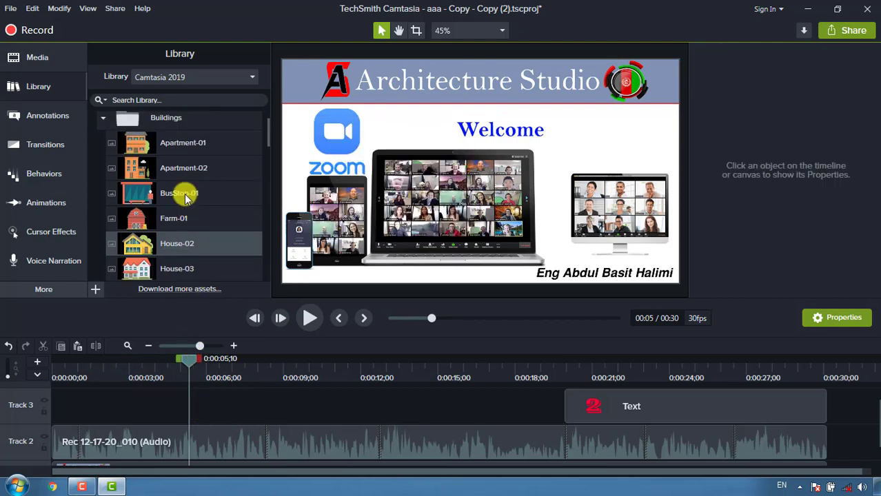
left_click(104, 118)
scroll(172, 221, "down", 1)
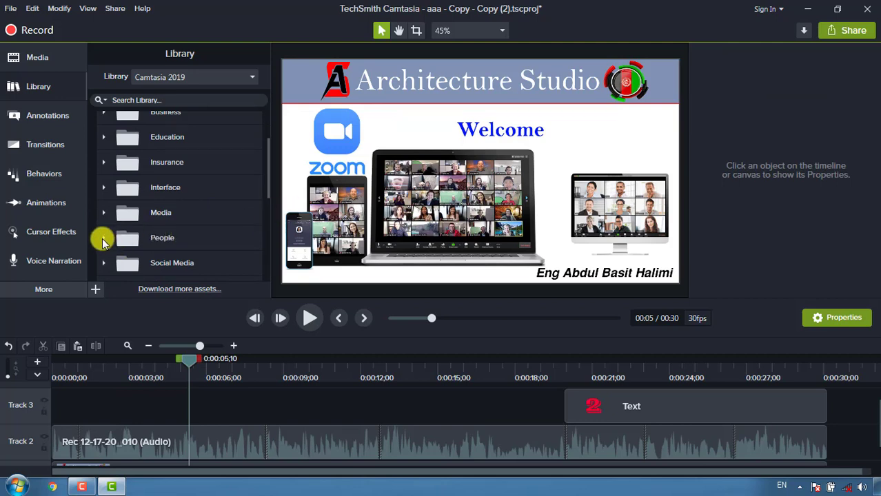
left_click(103, 240)
scroll(157, 186, "down", 3)
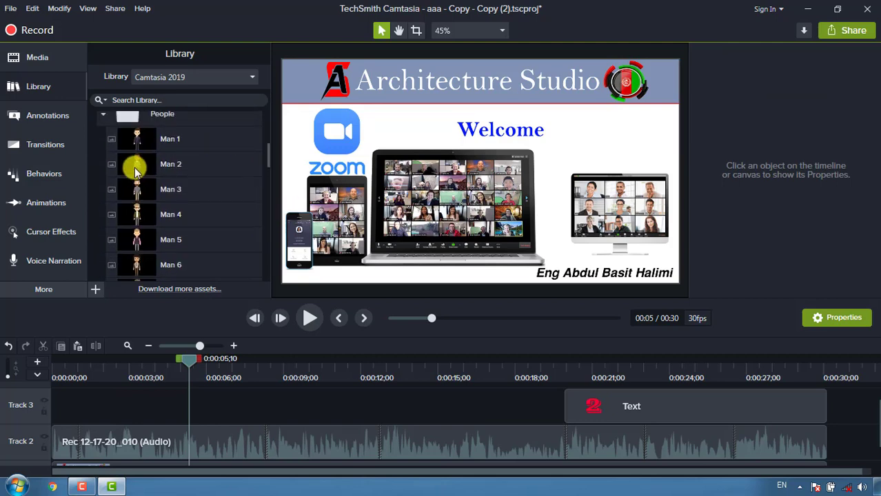
left_click_drag(136, 171, 181, 399)
- Play the timeline from 0:00:02;18 to 0:00:04;09 to preview the section before the Man 2 clip
left_click_drag(189, 358, 124, 380)
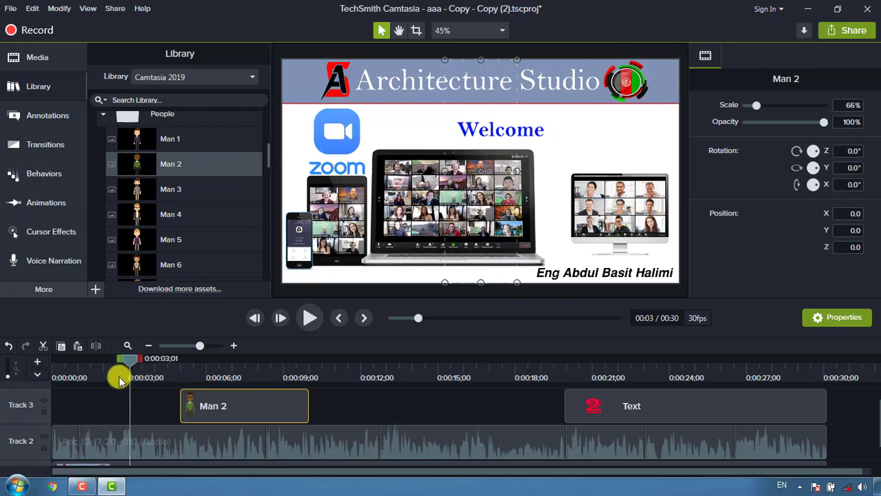
left_click(370, 396)
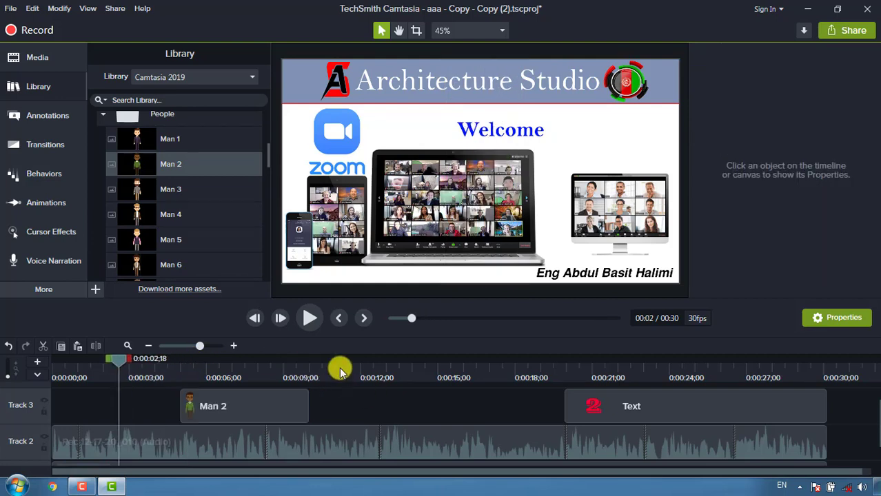
left_click(312, 319)
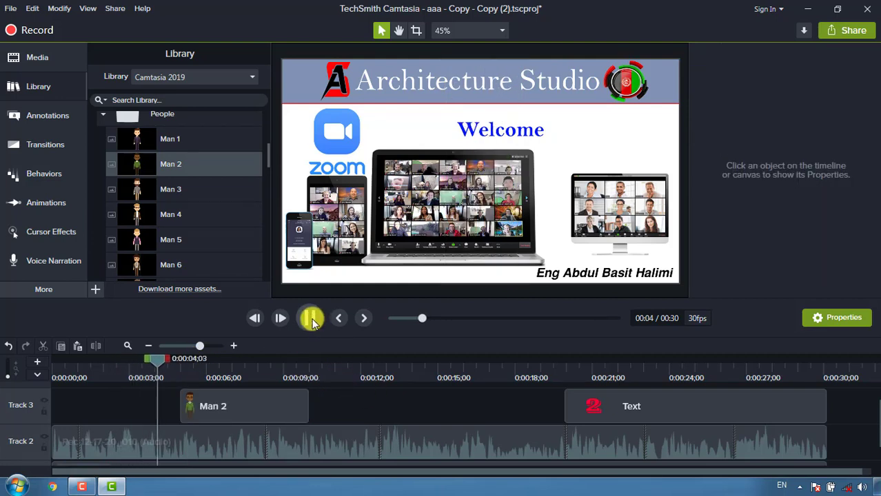
left_click(311, 321)
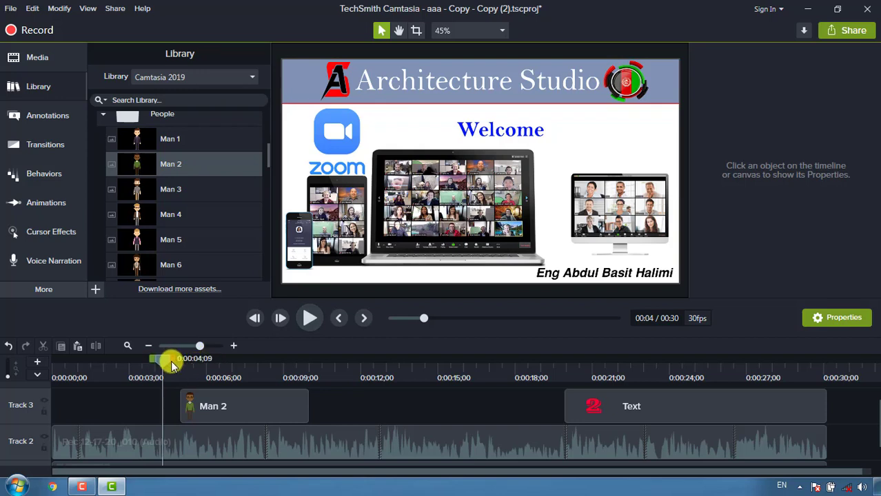
- Move the playhead to 0:00:05;17 and place Man 2 on the canvas at about X 480, Y -178, undoing any accidental shift of 1y
left_click_drag(172, 365, 197, 359)
left_click(482, 178)
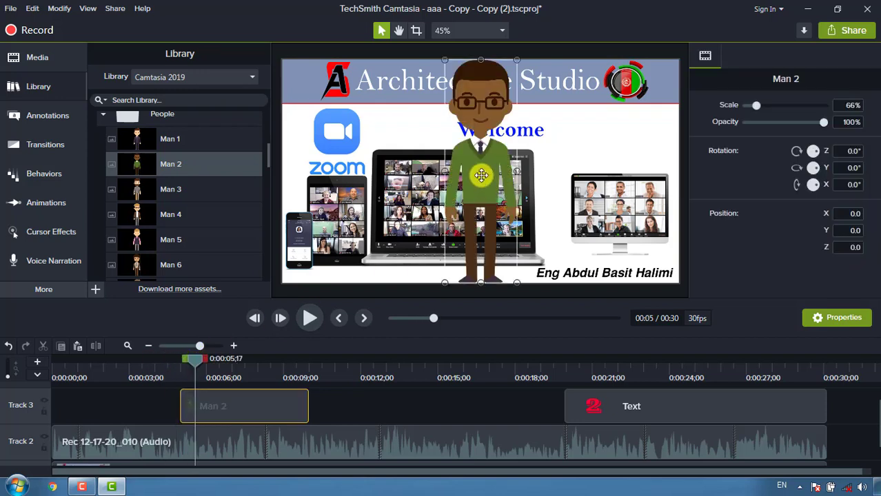
left_click_drag(481, 160, 623, 222)
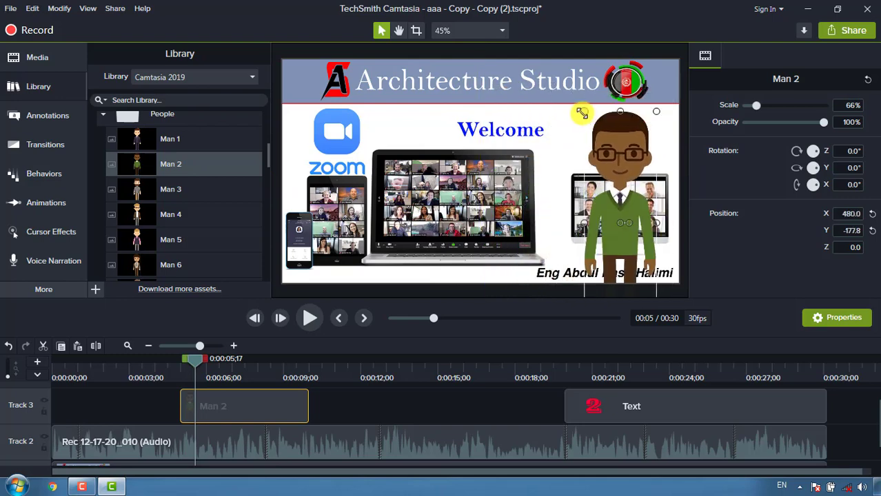
left_click_drag(581, 113, 558, 104)
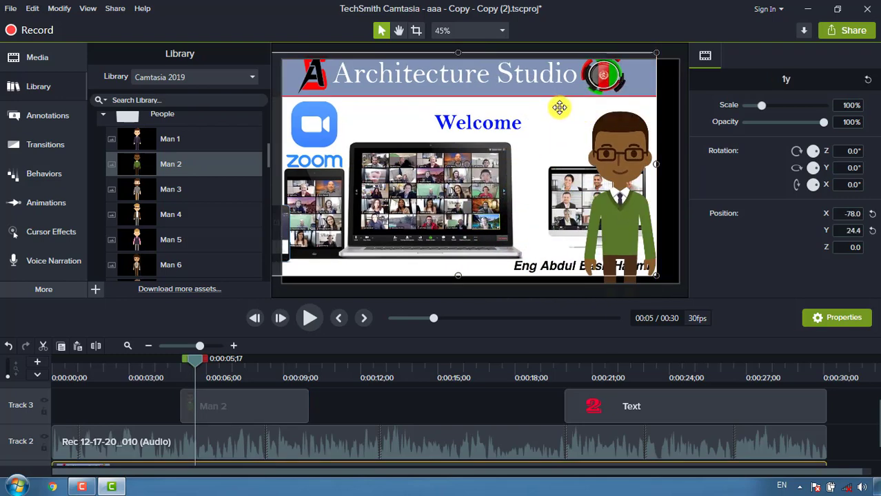
key("ctrl+z")
- Preview the linewipe intro from the library's Intros folder, then close the preview
scroll(118, 131, "up", 5)
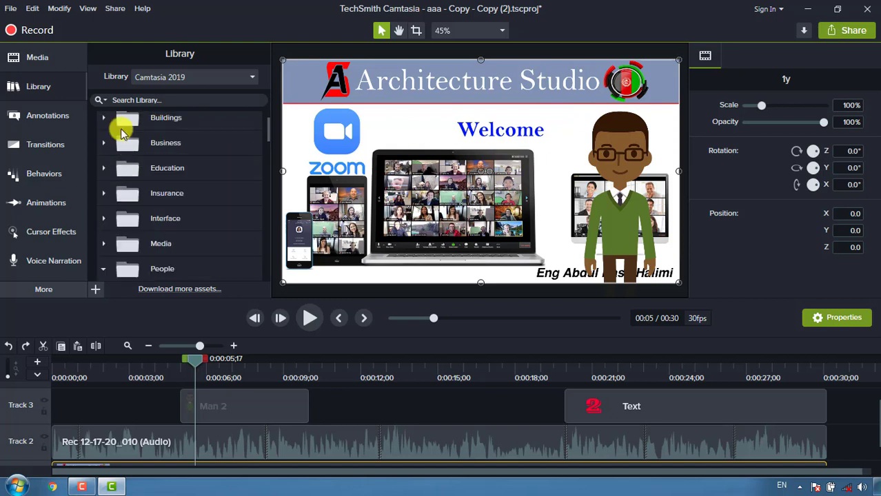
left_click(99, 125)
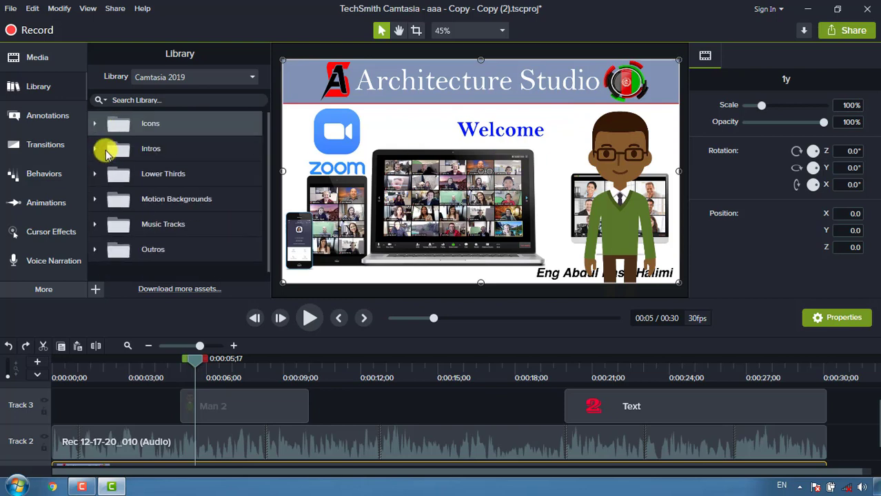
left_click(99, 150)
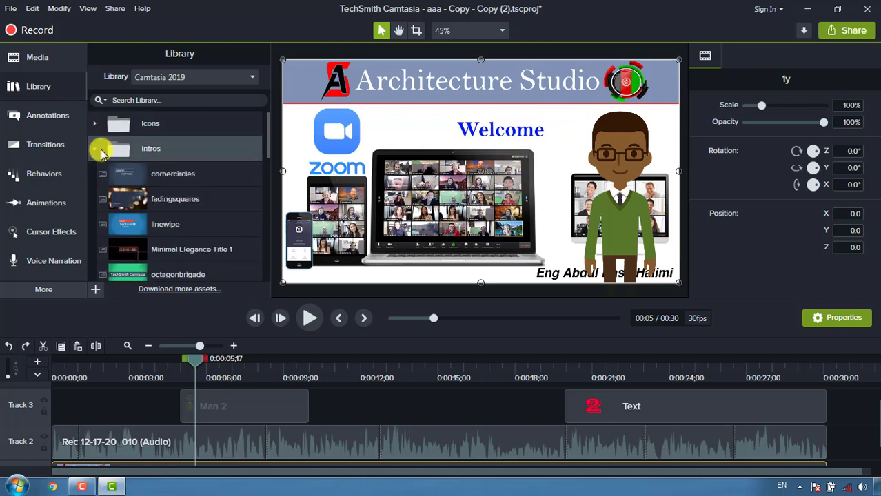
left_click(127, 228)
double_click(127, 228)
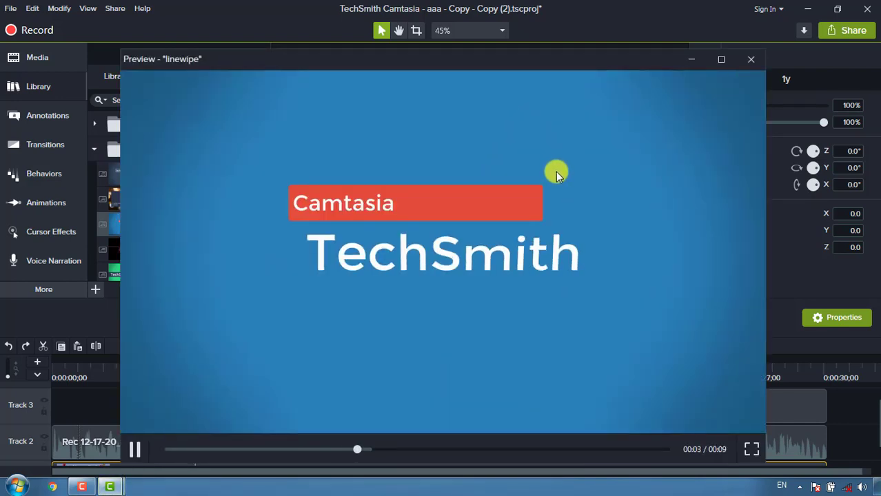
left_click(750, 59)
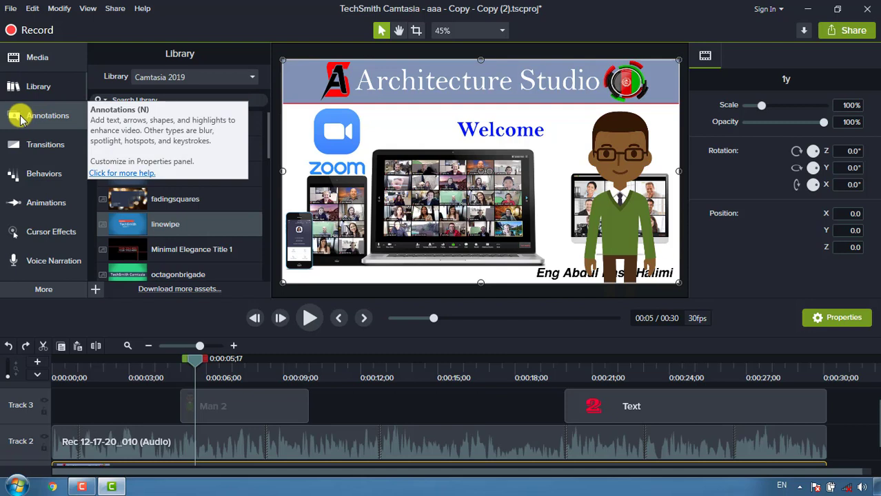
- Add a red Speech Bubble 2 callout above the laptop image at 0:00:05;20, with its tail pointing at Man 2
left_click(20, 120)
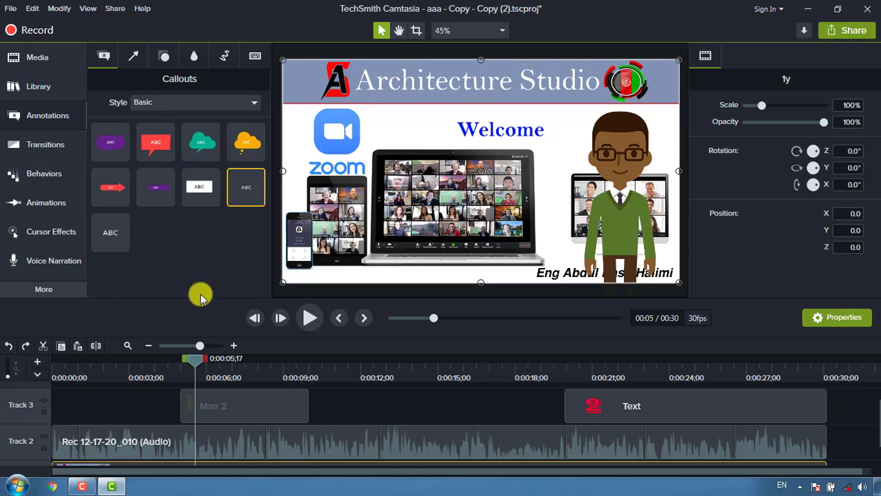
left_click(152, 361)
left_click_drag(152, 361, 198, 364)
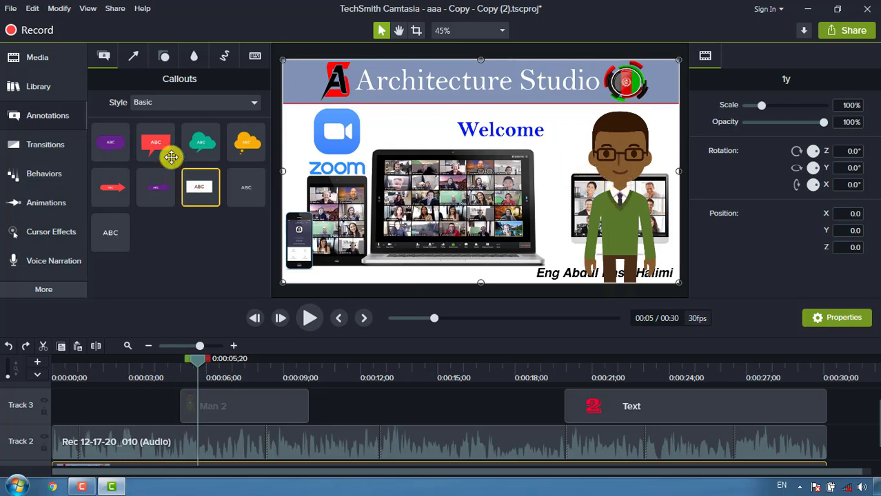
mouse_move(152, 142)
left_mouse_down()
mouse_move(199, 160)
mouse_move(375, 148)
mouse_move(527, 122)
mouse_move(532, 103)
mouse_move(516, 99)
left_mouse_up()
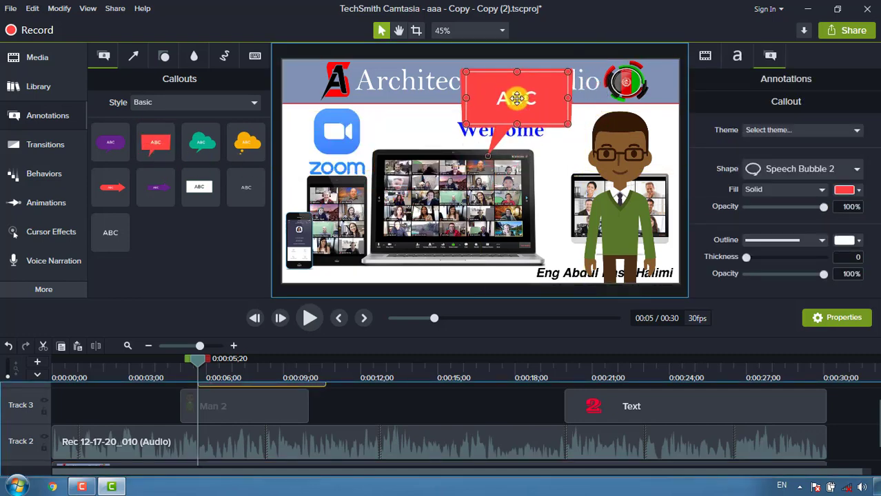
left_click_drag(487, 160, 594, 183)
left_click(579, 136)
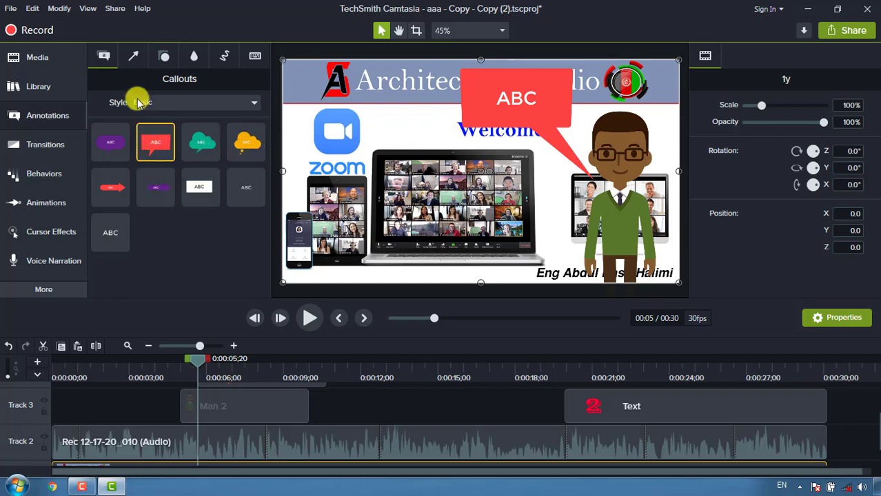
- Add a green arrow beside the Zoom logo and a purple triangle over the laptop image
left_click(137, 61)
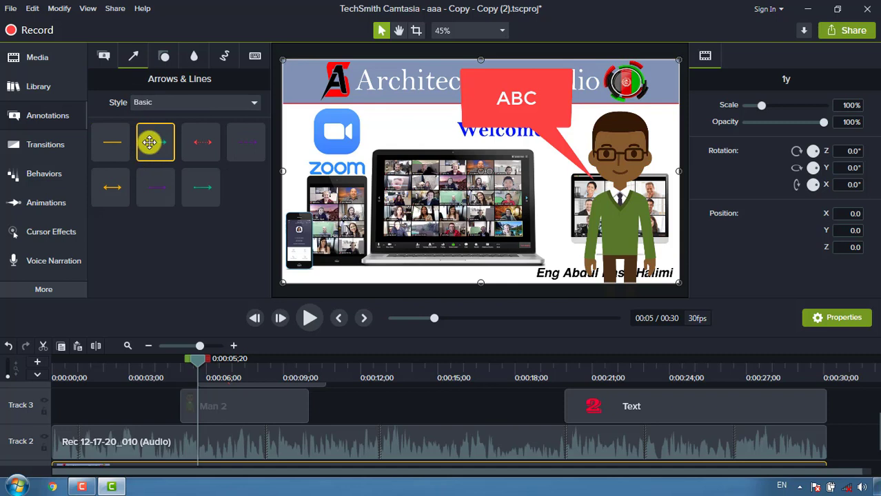
left_click_drag(150, 142, 366, 112)
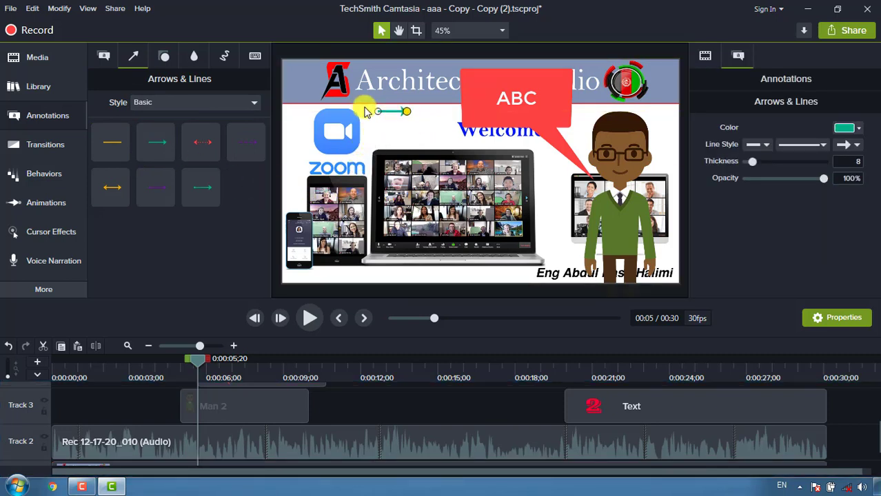
left_click(167, 58)
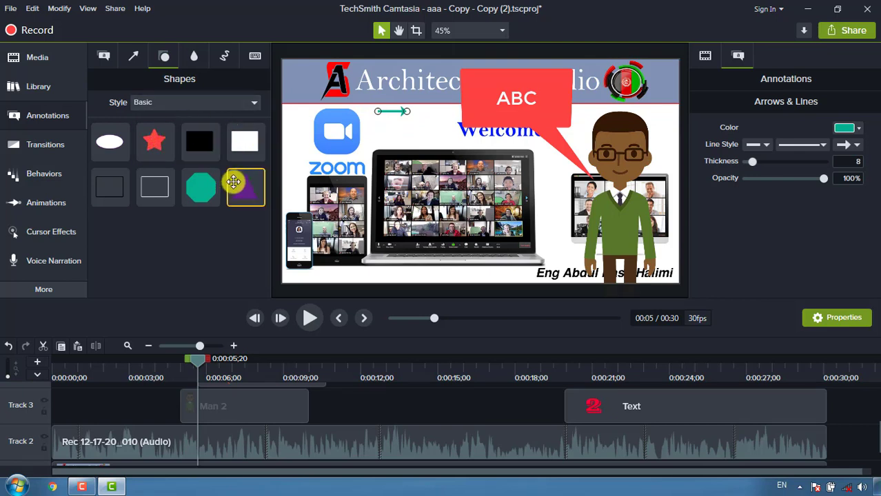
left_click_drag(242, 188, 424, 183)
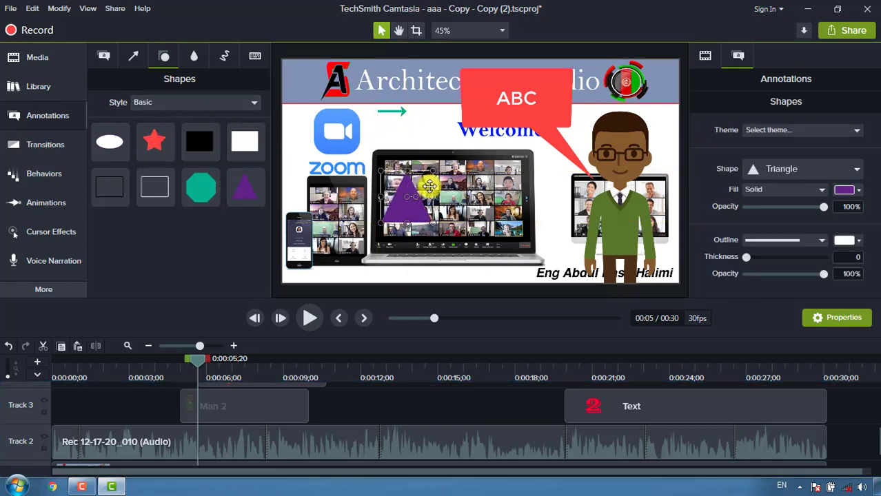
- Add a red sketch motion rectangle over the Zoom logo and move the playhead to 0:00:06;04 to see it partly drawn
left_click(194, 56)
left_click(224, 56)
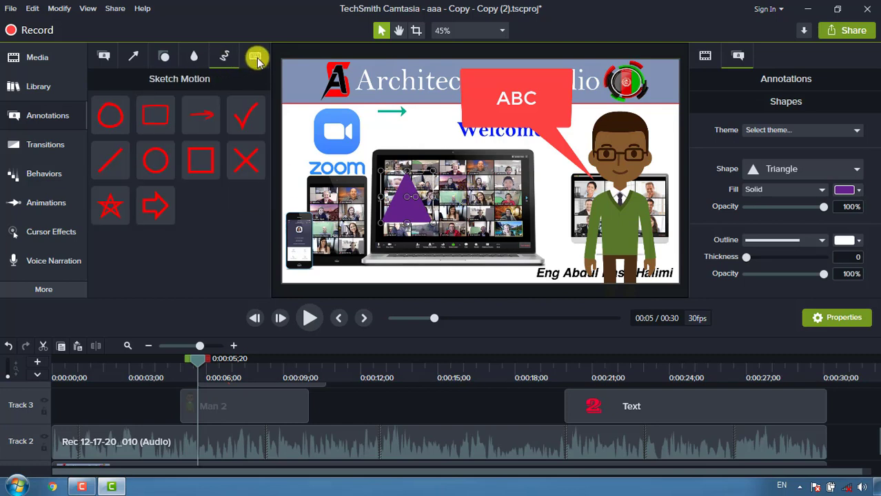
left_click(255, 58)
left_click(231, 56)
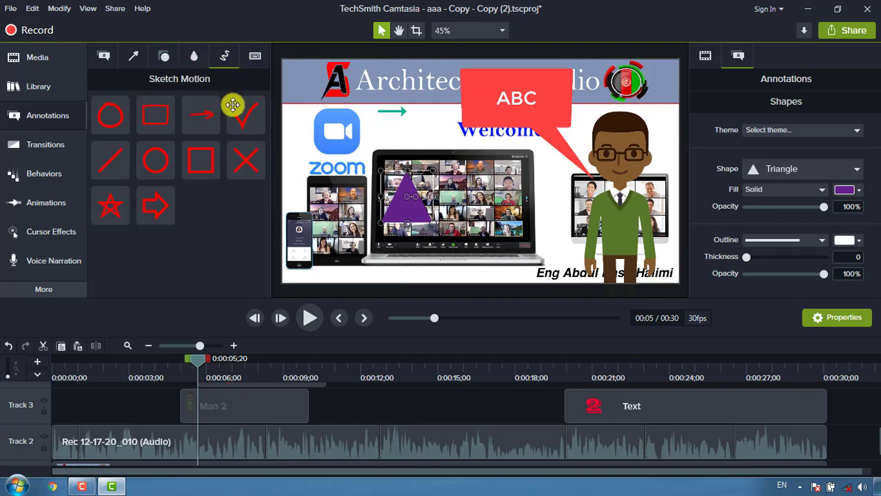
left_click_drag(141, 122, 352, 111)
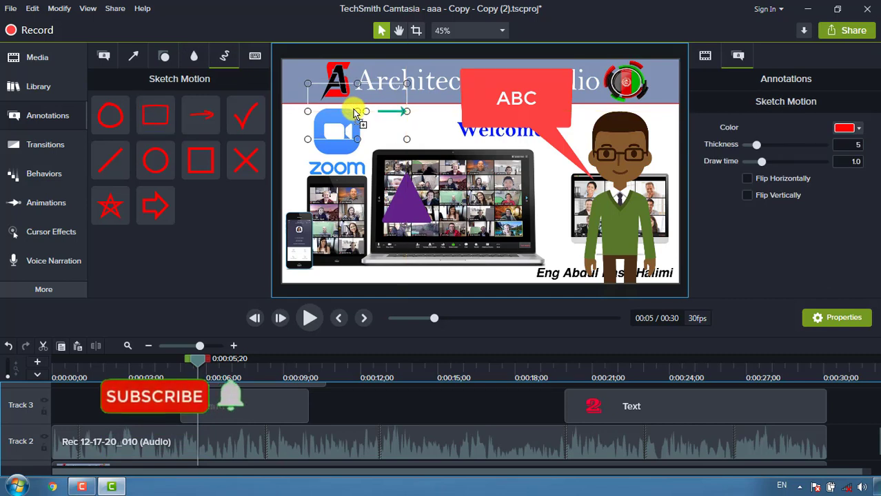
left_click(245, 358)
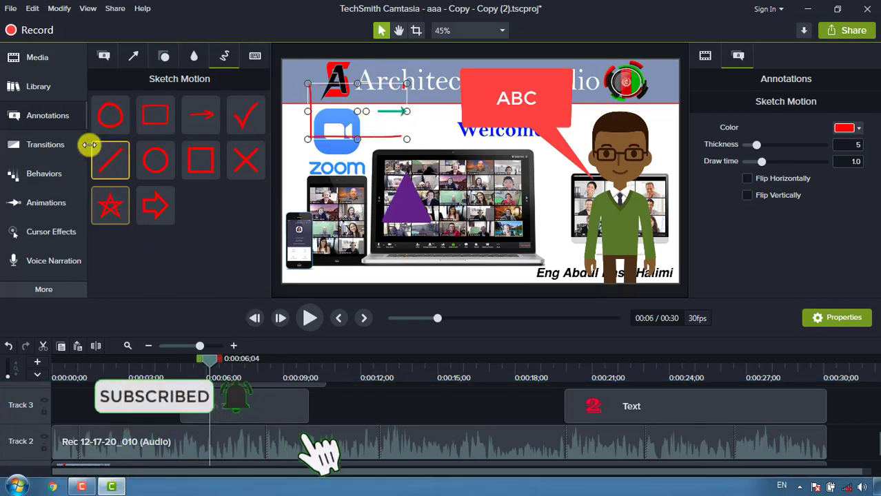
- Browse the collection of available transitions
left_click(35, 115)
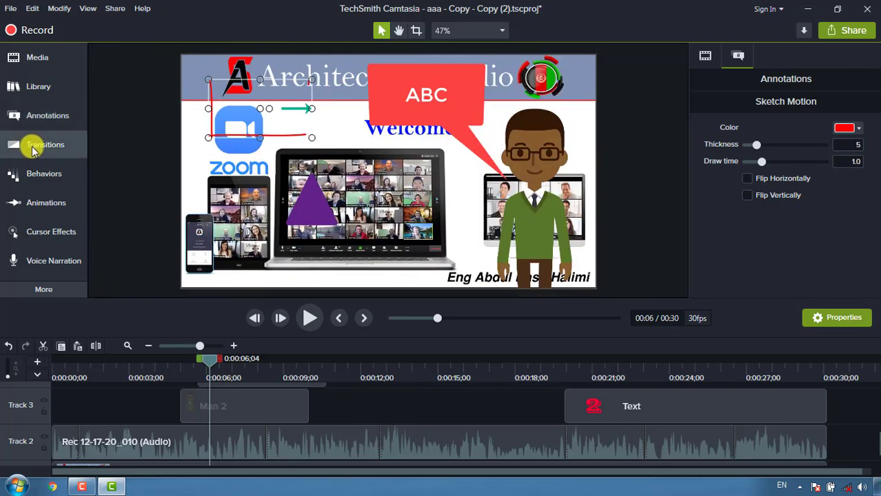
left_click(30, 144)
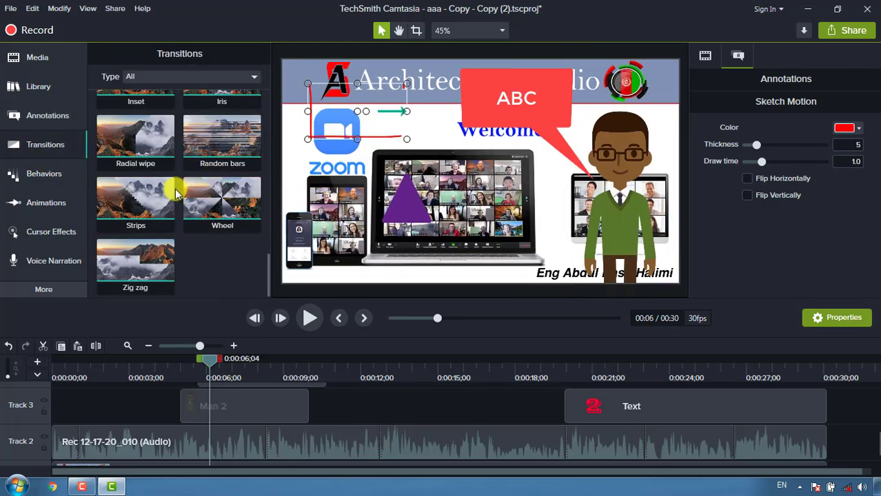
scroll(176, 192, "up", 5)
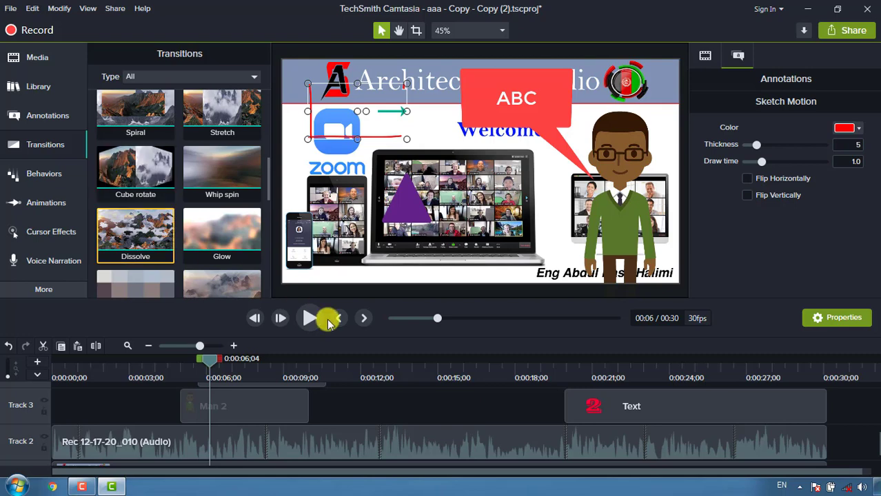
- Delete the Man 2 clip and the added annotation clips from the timeline
left_click(246, 386)
scroll(252, 388, "down", 3)
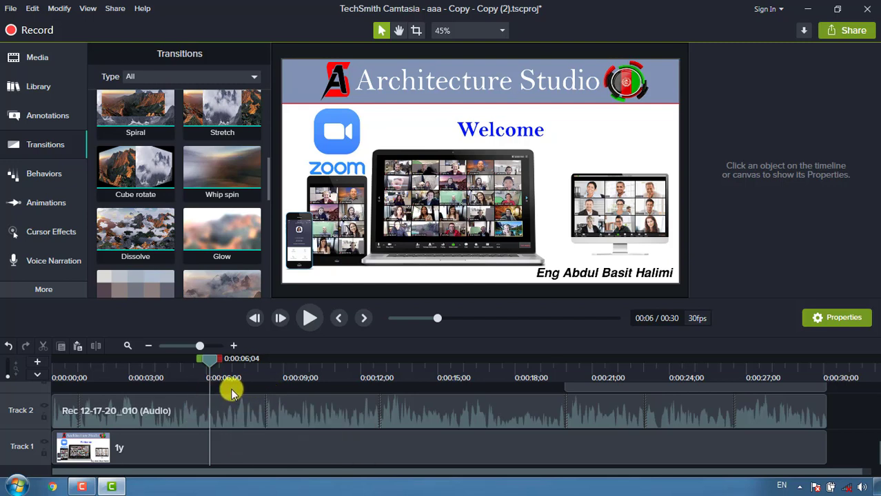
- Split the Track 2 audio and Track 1 image clips at 0:00:06;04 and move the playhead to 0:00:03;21
key("ctrl+a")
left_click(95, 348)
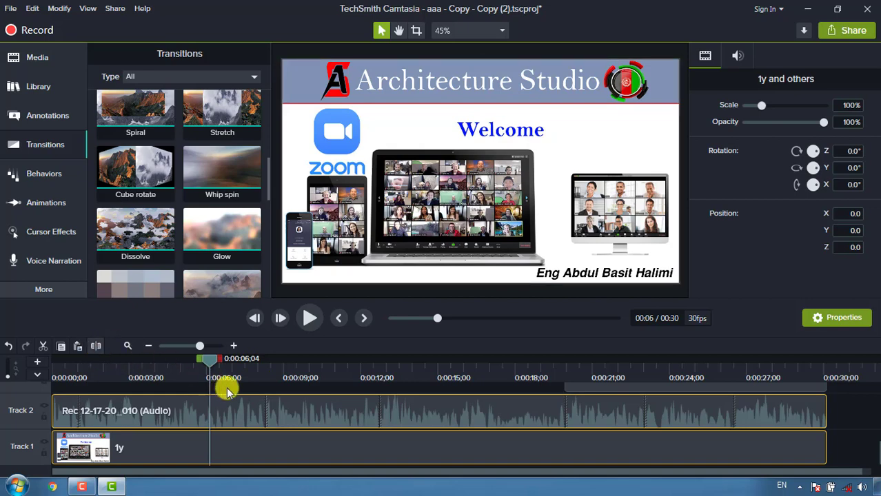
left_click_drag(217, 403, 200, 433)
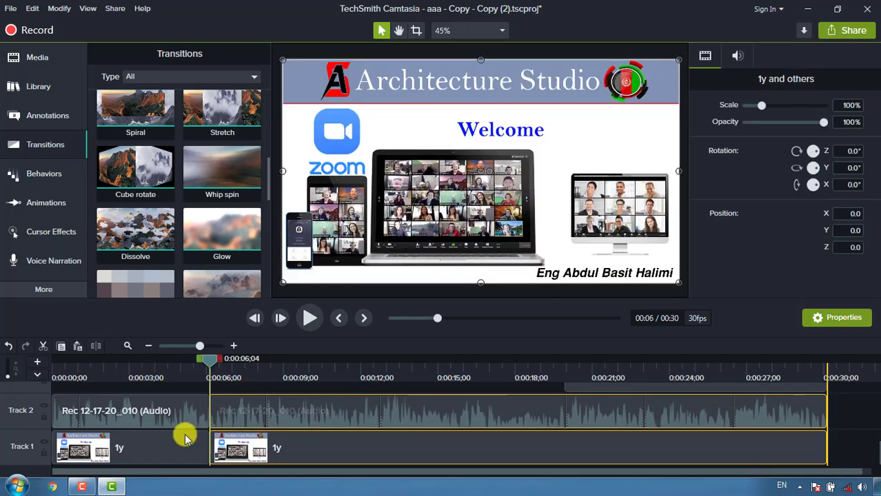
left_click(181, 390)
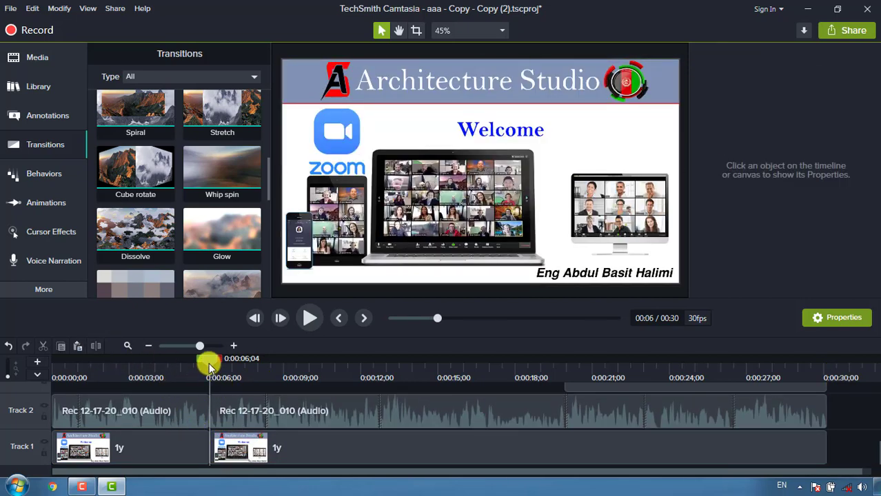
left_click_drag(211, 365, 145, 370)
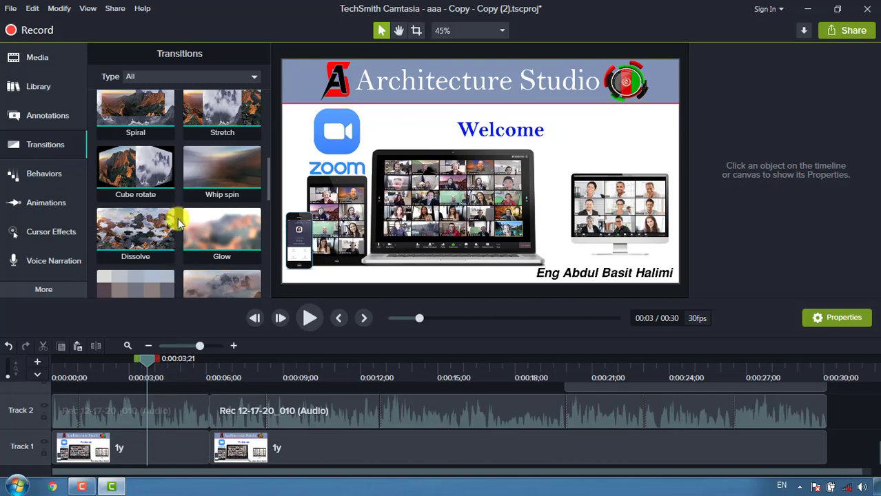
- Add a Page roll transition at the cut between the two Track 1 image clips and lengthen it slightly
scroll(169, 229, "up", 1)
scroll(169, 229, "up", 3)
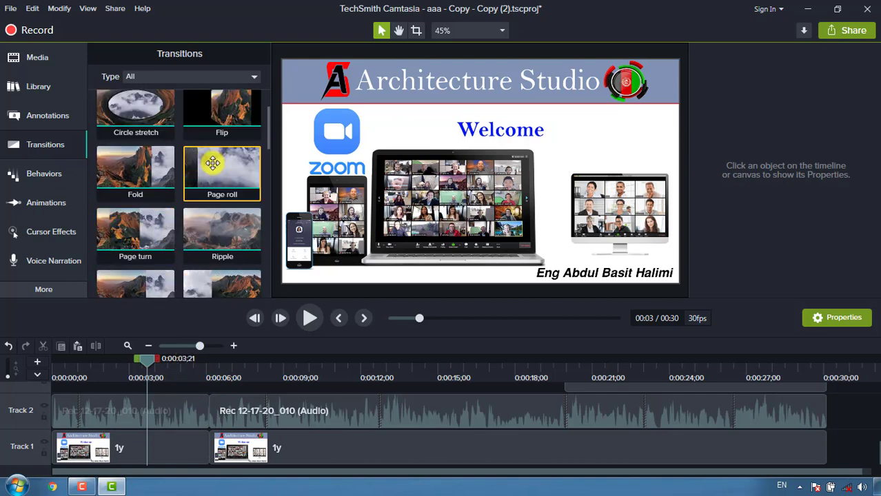
left_click_drag(206, 185, 198, 452)
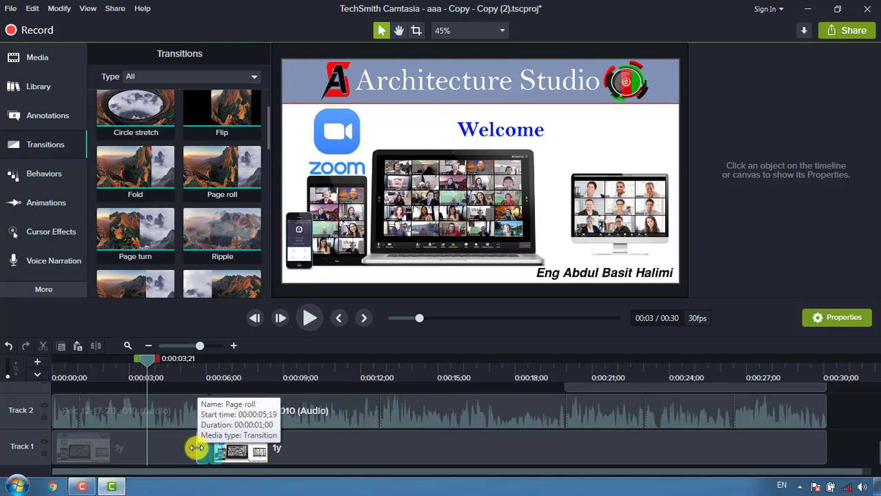
left_click_drag(197, 448, 193, 449)
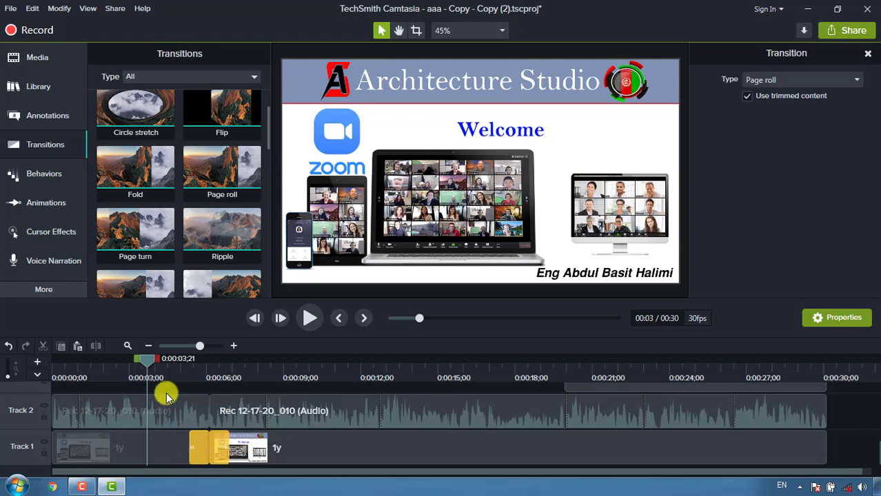
- Play through the Page roll transition and return the playhead to 0:00:03;25 with no time range selected
left_click(306, 317)
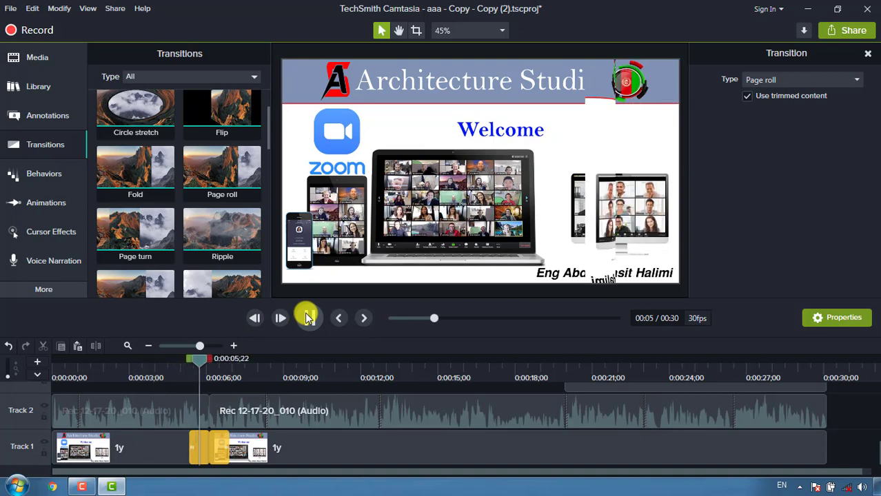
left_click(307, 317)
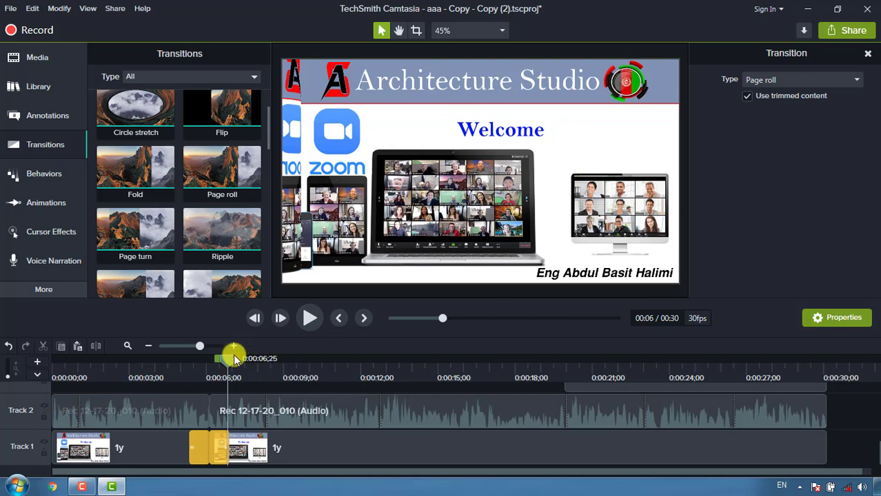
left_click_drag(218, 358, 151, 359)
scroll(180, 200, "up", 2)
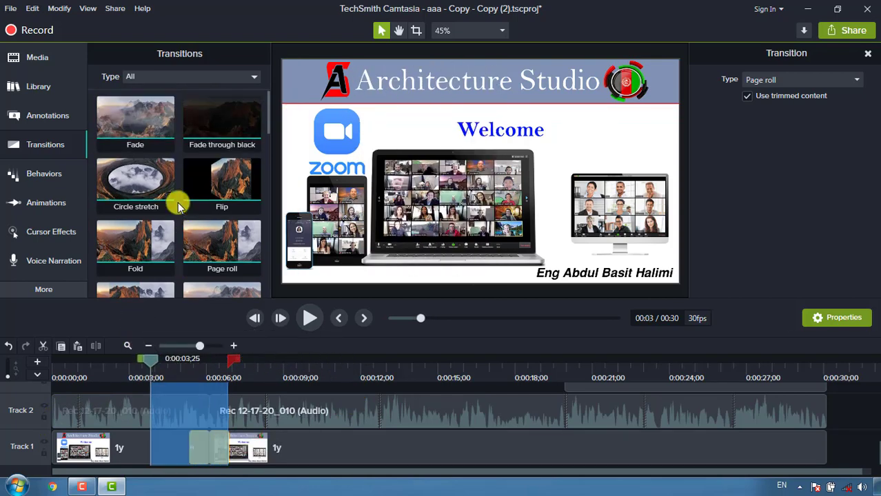
left_click(150, 362)
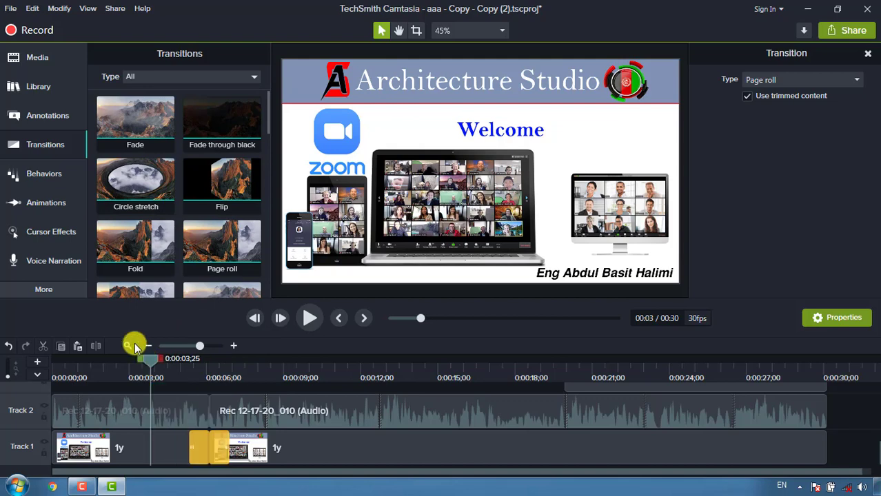
- Place a plain ABC text callout with red lettering beside the Zoom logo, starting at 0:00:03;25 on Track 3
left_click(55, 176)
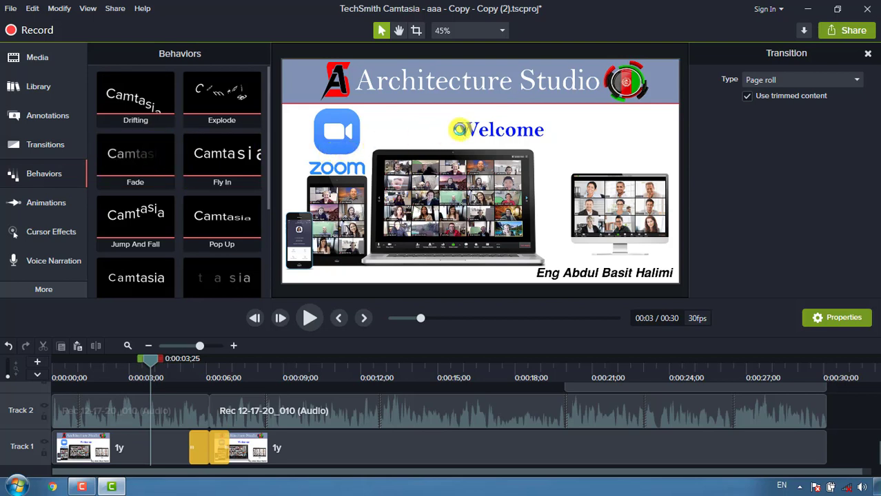
left_click(47, 115)
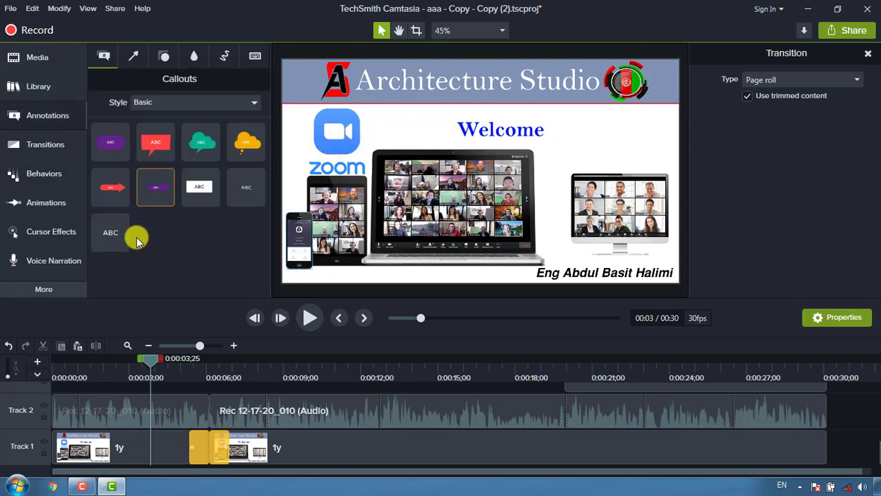
mouse_move(110, 232)
left_mouse_down()
mouse_move(378, 152)
mouse_move(386, 110)
left_mouse_up()
left_click(844, 143)
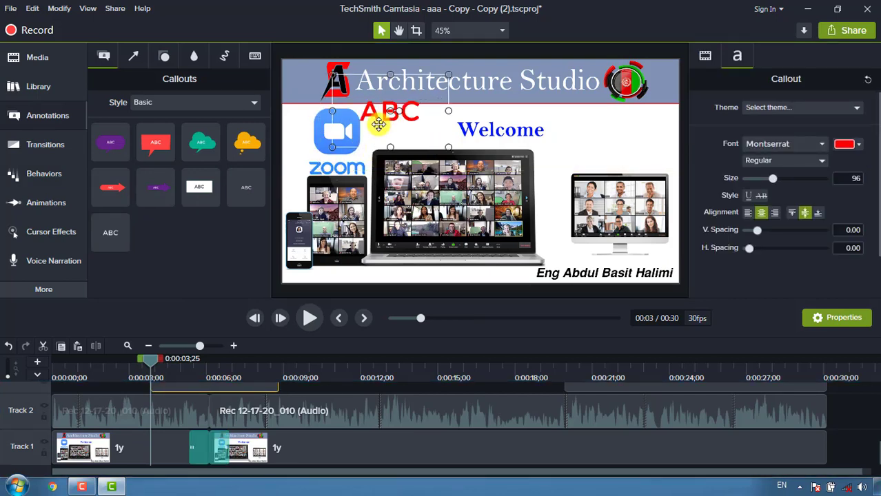
scroll(210, 407, "up", 3)
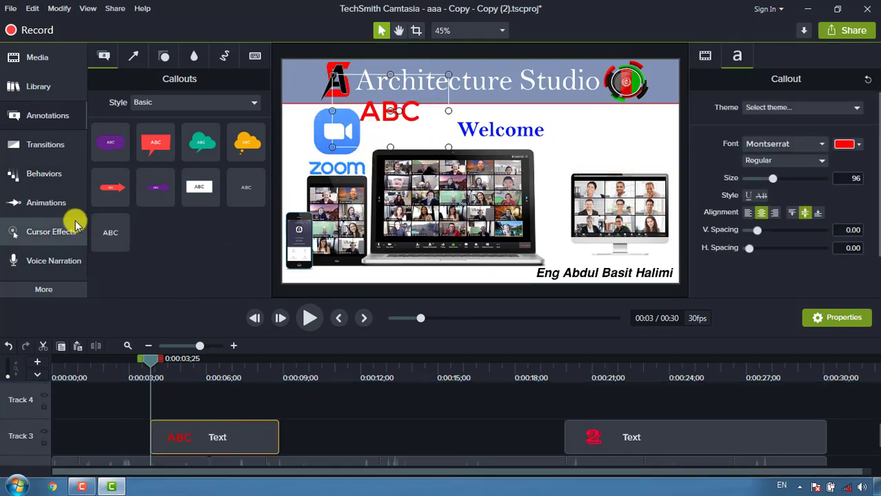
- Apply the Fade behavior to the ABC text clip on Track 3 and play it back
left_click(38, 175)
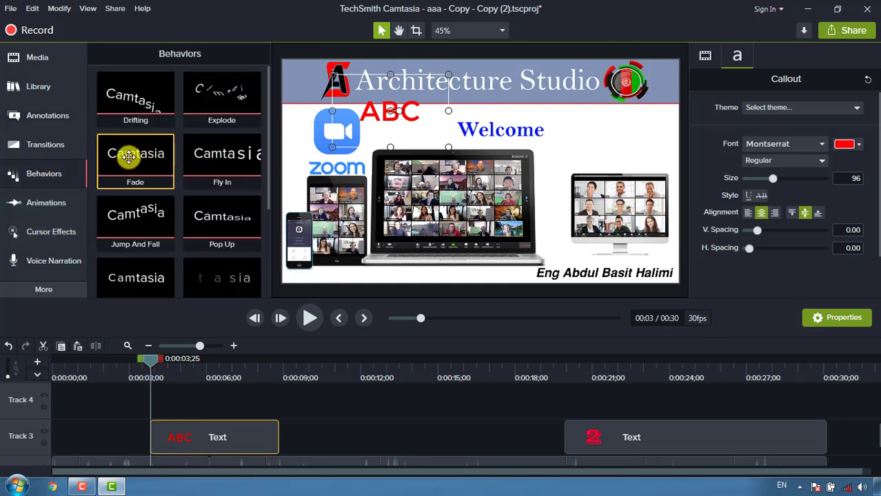
left_click_drag(129, 157, 177, 441)
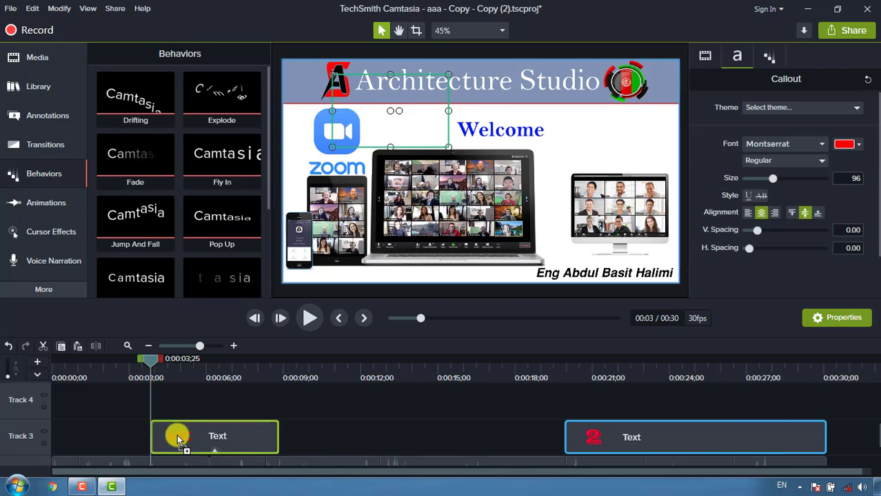
left_click(309, 318)
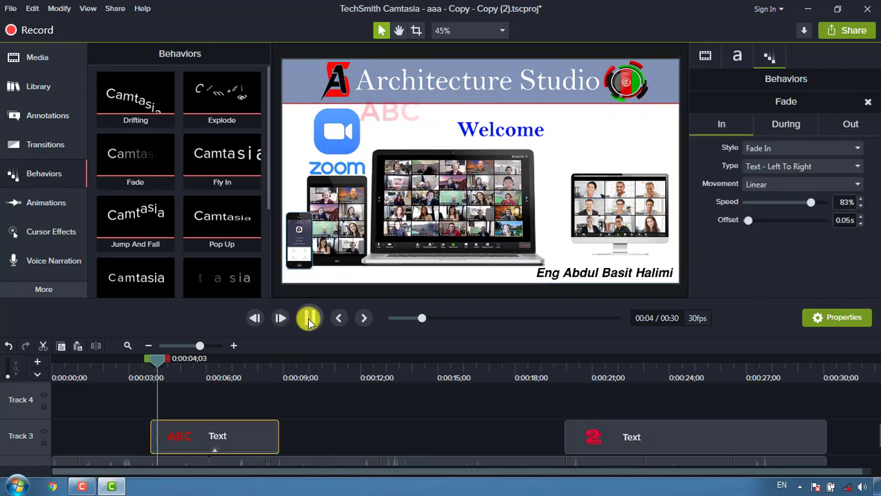
left_click(310, 320)
left_click(125, 220)
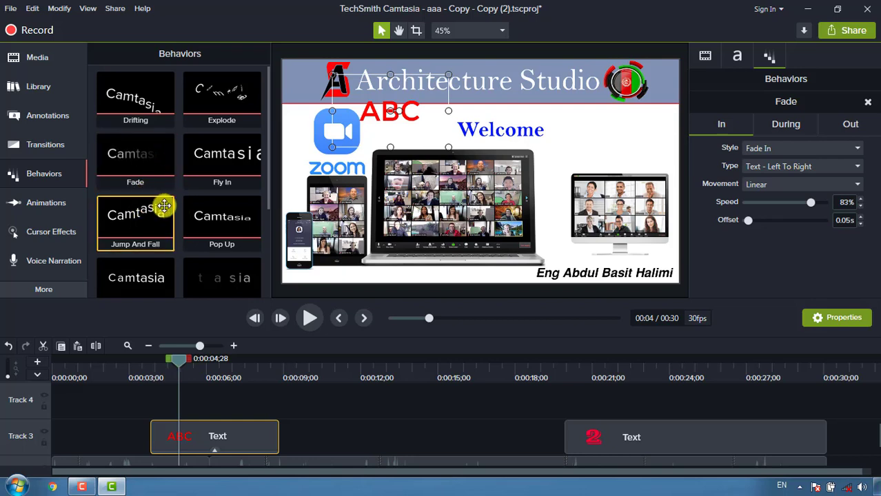
- Delete the ABC text clip from Track 3
left_click(30, 207)
left_click_drag(321, 403, 217, 439)
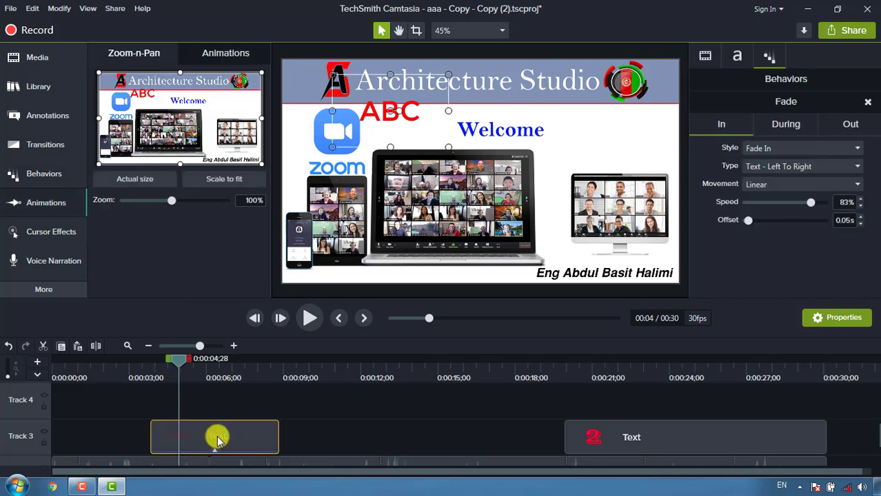
key("Delete")
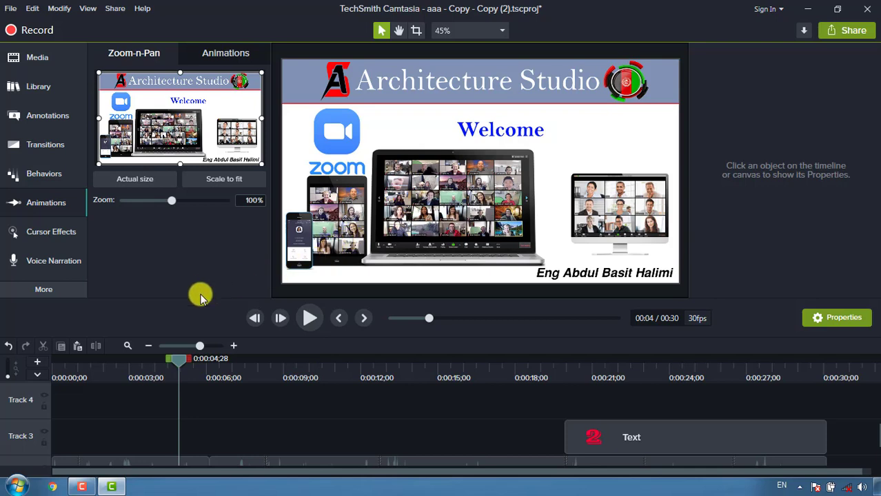
- Add a Zoom-n-Pan animation at 0:00:11;09 that zooms to 160% on the image's upper-right area with the Welcome title
scroll(289, 414, "down", 2)
left_click(315, 379)
left_click(312, 320)
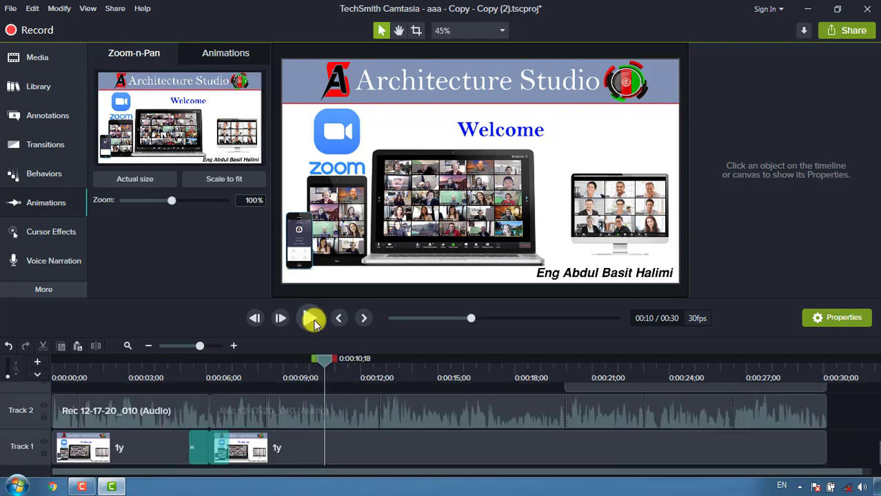
left_click(312, 321)
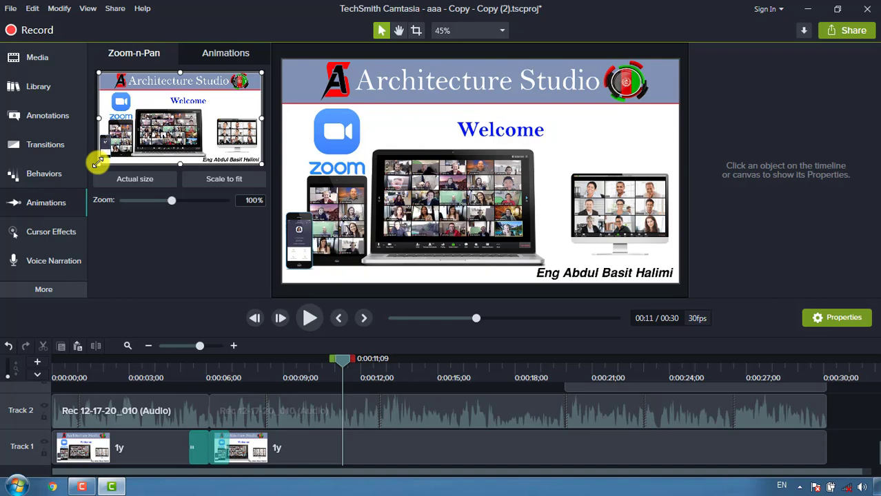
left_click_drag(97, 162, 160, 116)
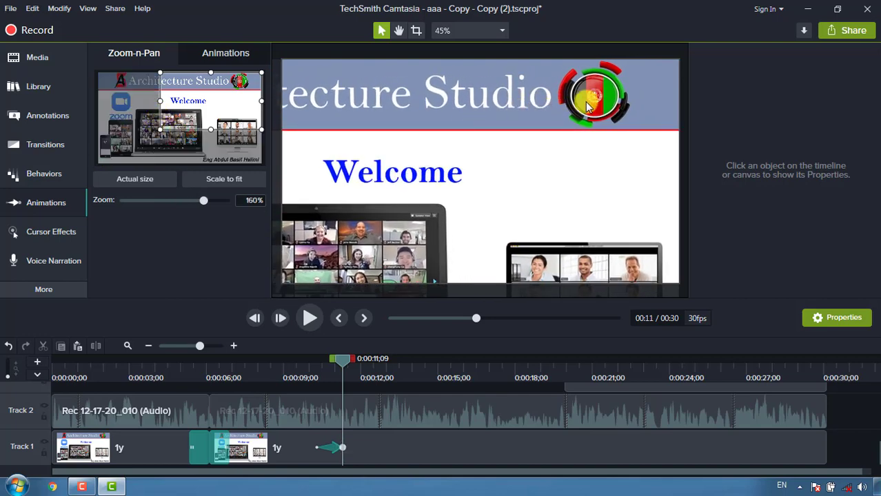
- Lengthen the zoom-in animation on Track 1 to end at about 13.5 seconds and play it back
left_click(328, 455)
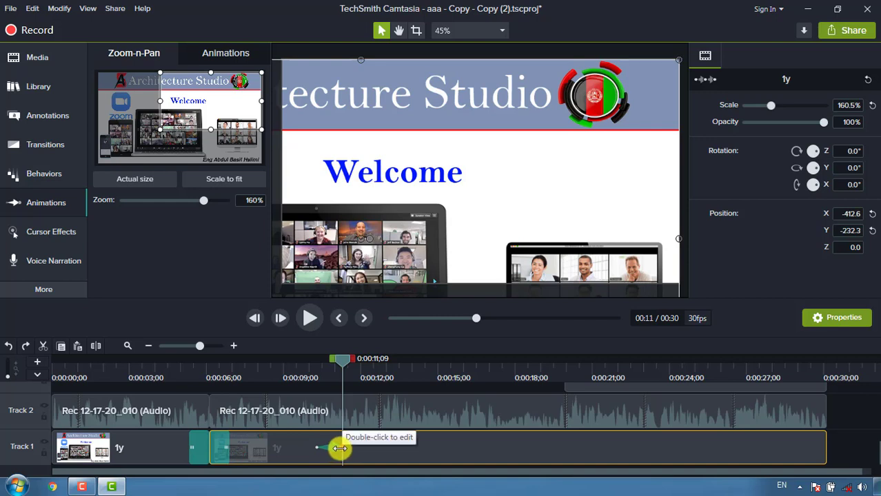
left_click_drag(343, 448, 401, 448)
left_click_drag(403, 364, 300, 334)
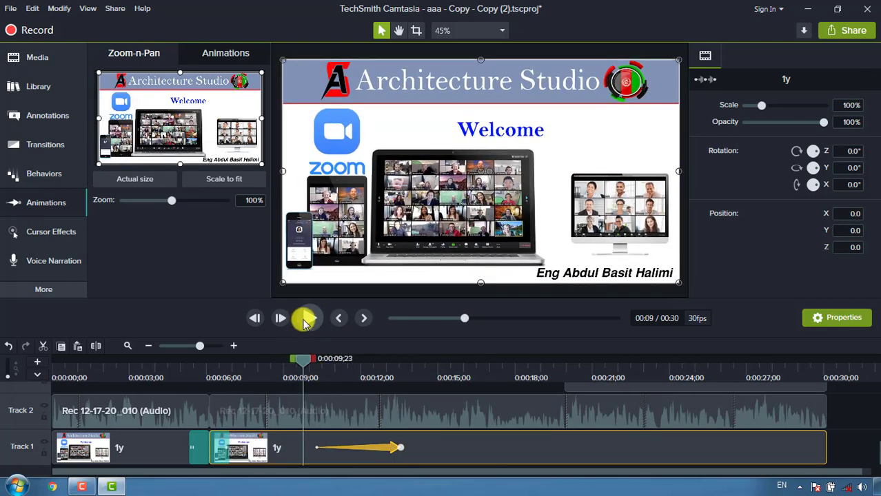
left_click(306, 320)
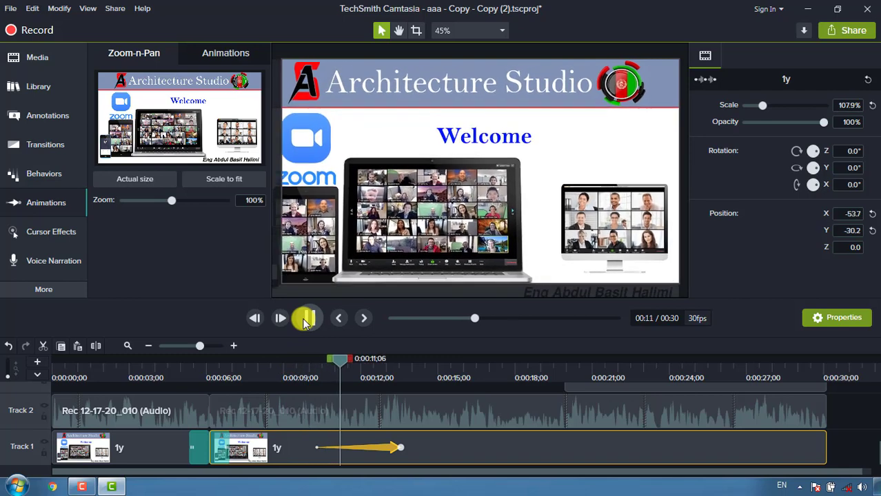
left_click(305, 321)
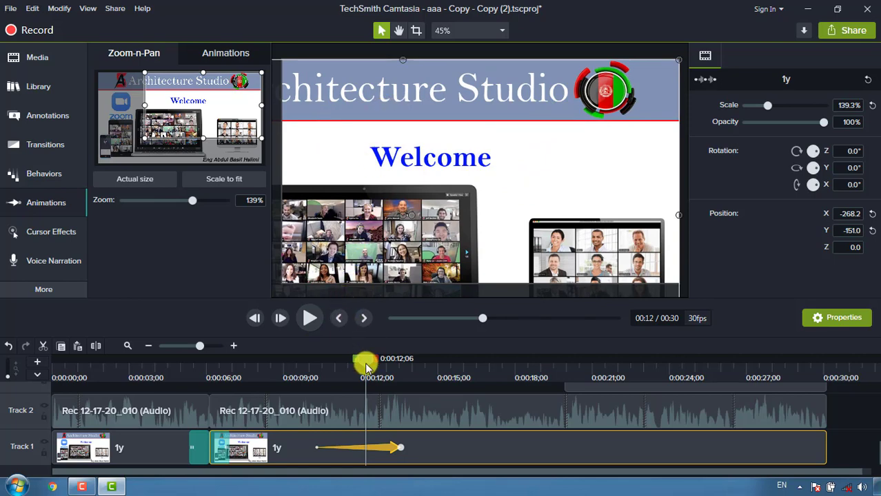
- Add a scale-to-fit zoom-out animation at 0:00:19;08 and extend its end to about 21 seconds
left_click_drag(361, 364, 521, 378)
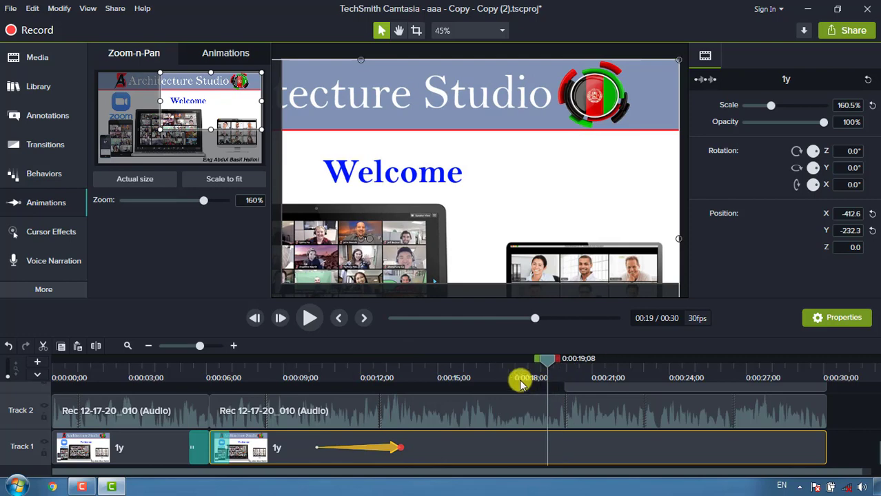
left_click(201, 180)
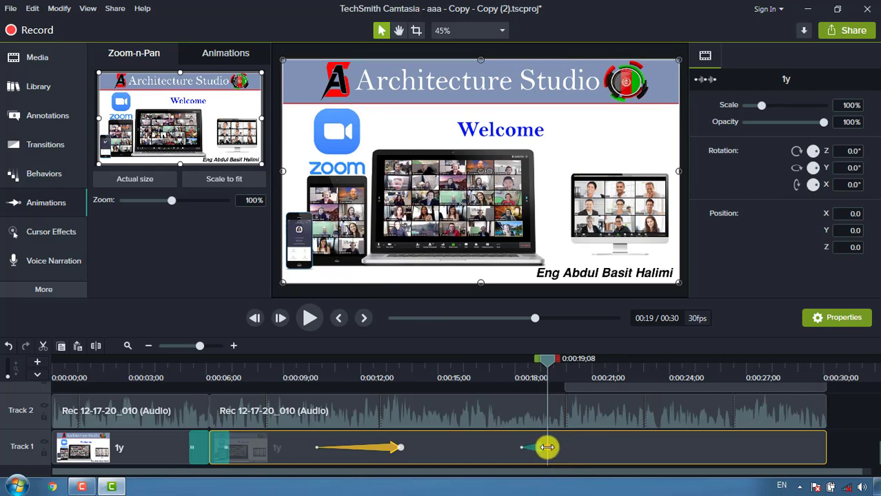
left_click_drag(547, 448, 598, 444)
- Play the zoom-out animation from 0:00:17;26 and look over the timeline tracks
left_click_drag(598, 362, 435, 379)
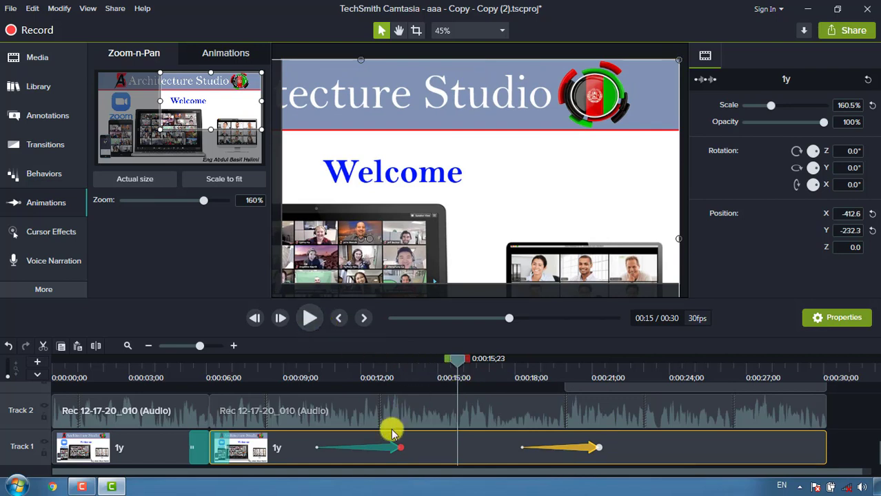
left_click_drag(456, 364, 517, 409)
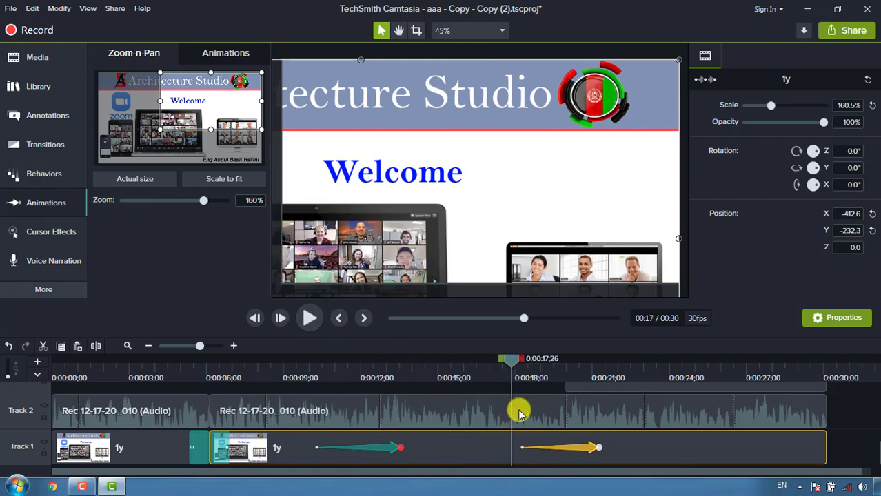
left_click(306, 321)
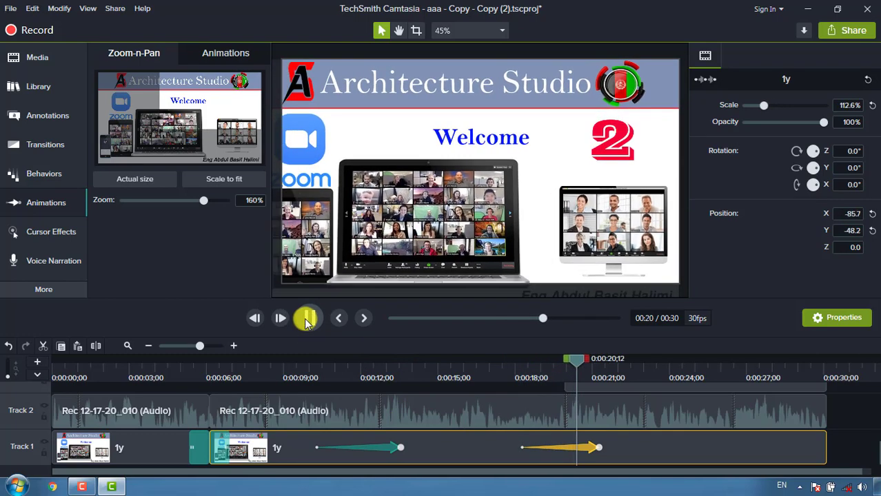
left_click(306, 320)
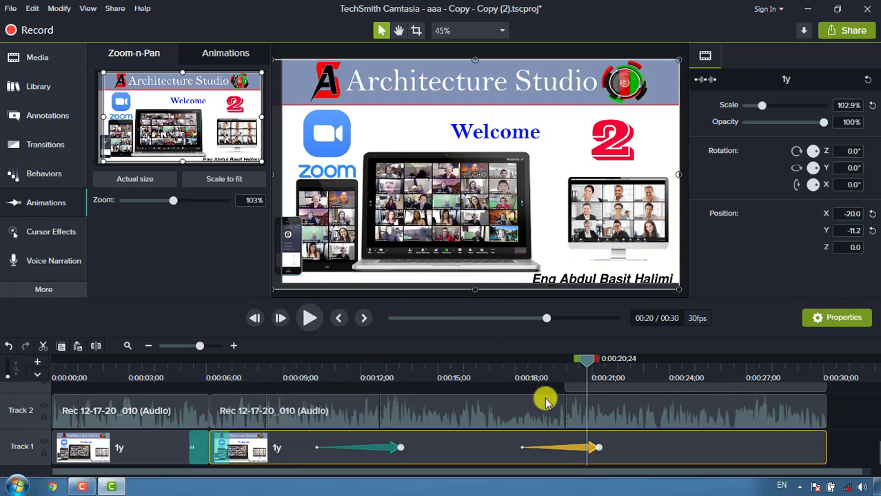
scroll(547, 427, "up", 3)
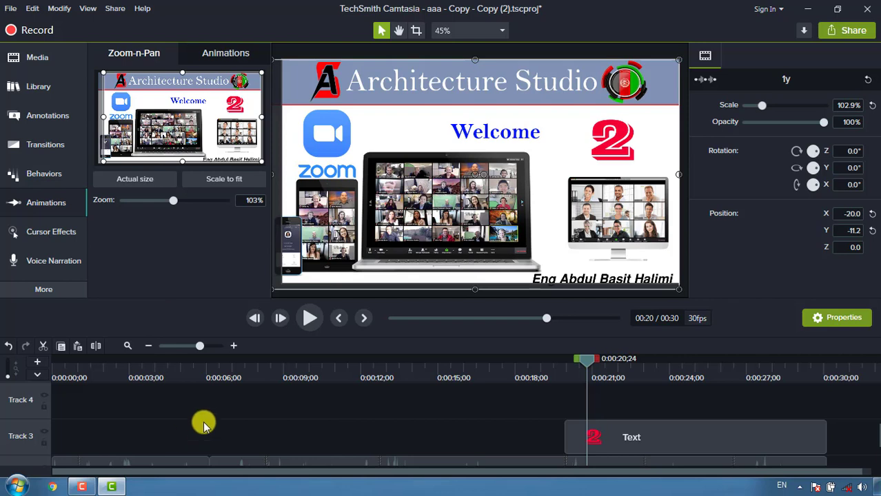
scroll(203, 425, "down", 3)
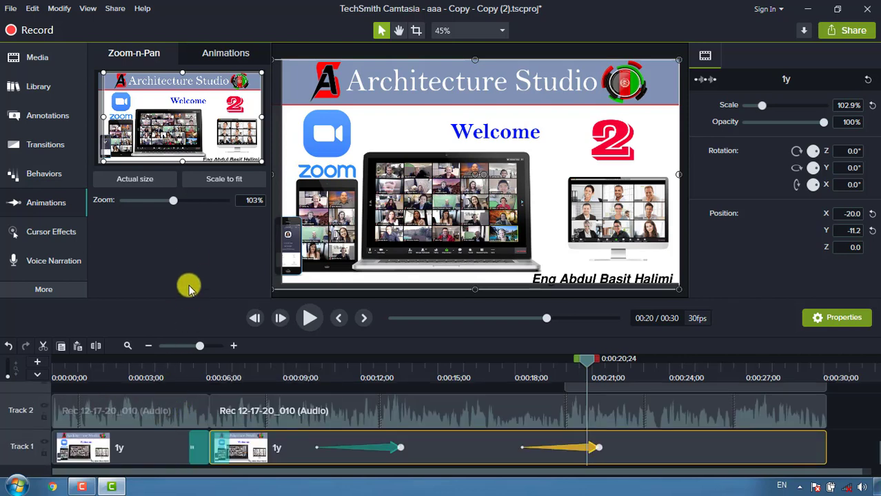
- Show the available cursor effects, followed by the visual effects collection
left_click(58, 237)
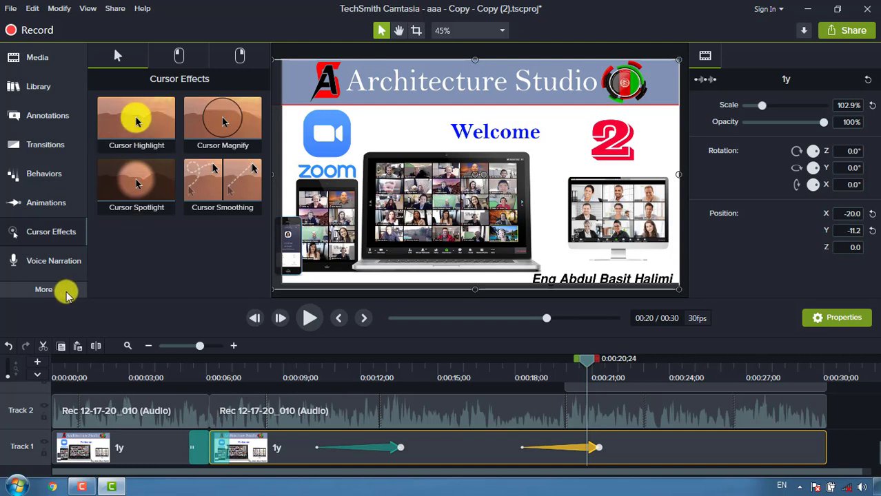
left_click(43, 292)
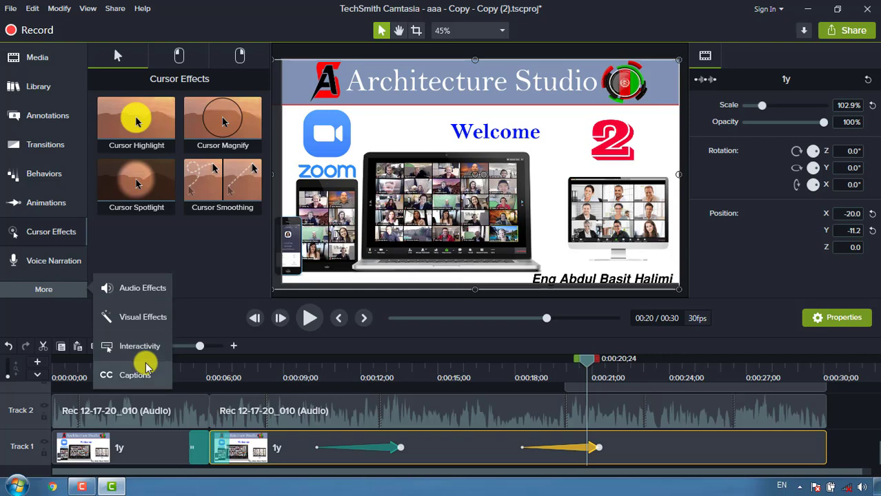
left_click(124, 322)
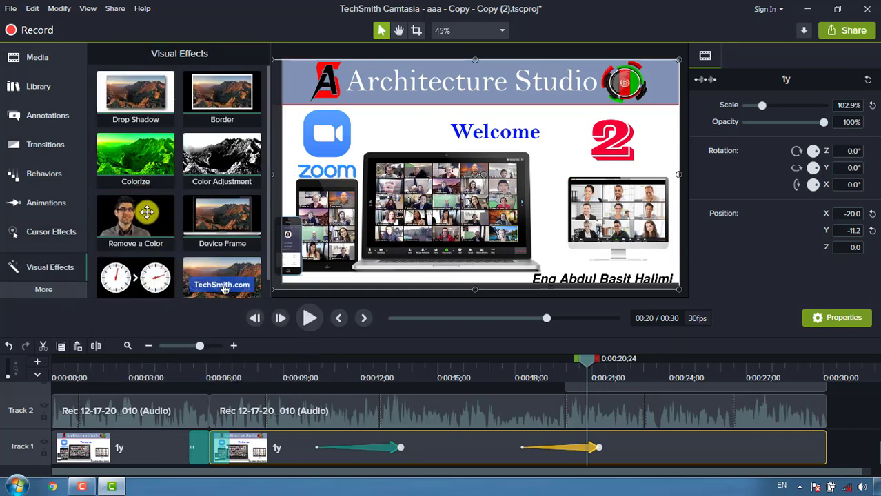
- Add the Clip Speed effect to the first audio clip on Track 2 and shorten the clip to 1.96x speed
scroll(167, 241, "down", 1)
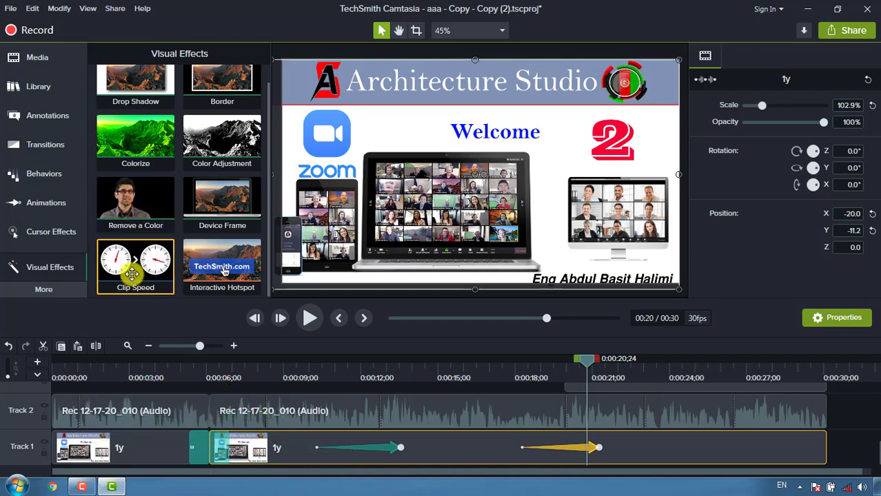
left_click_drag(132, 274, 839, 423)
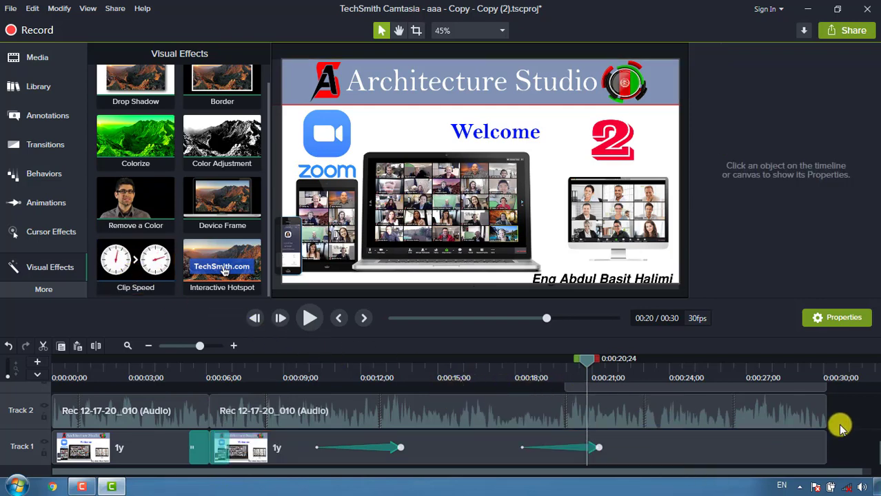
left_click_drag(165, 274, 194, 271)
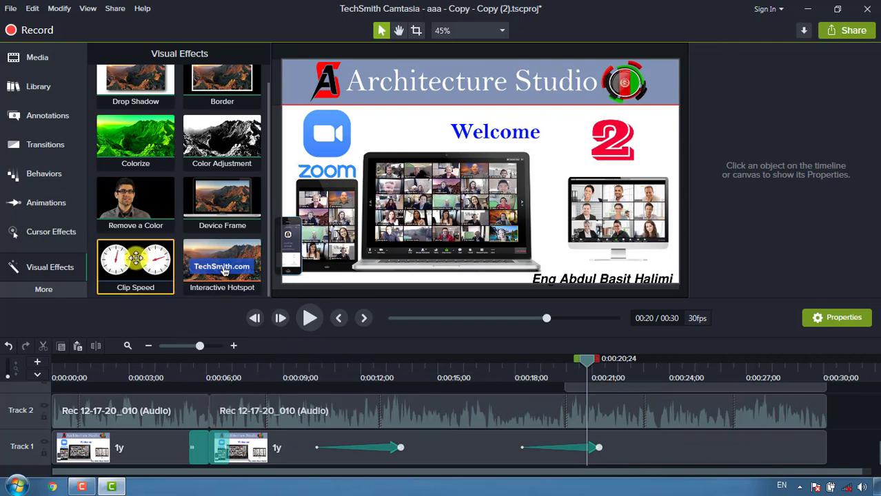
left_click_drag(136, 257, 131, 427)
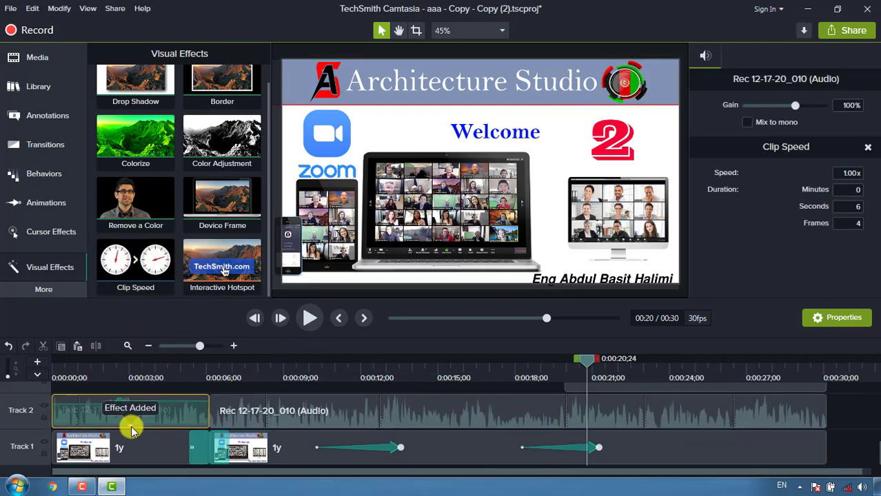
left_click(131, 427)
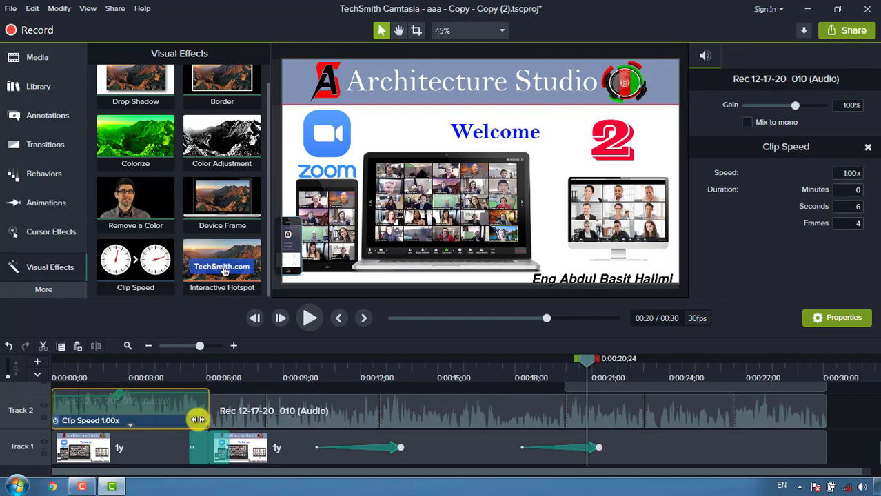
left_click_drag(198, 419, 133, 417)
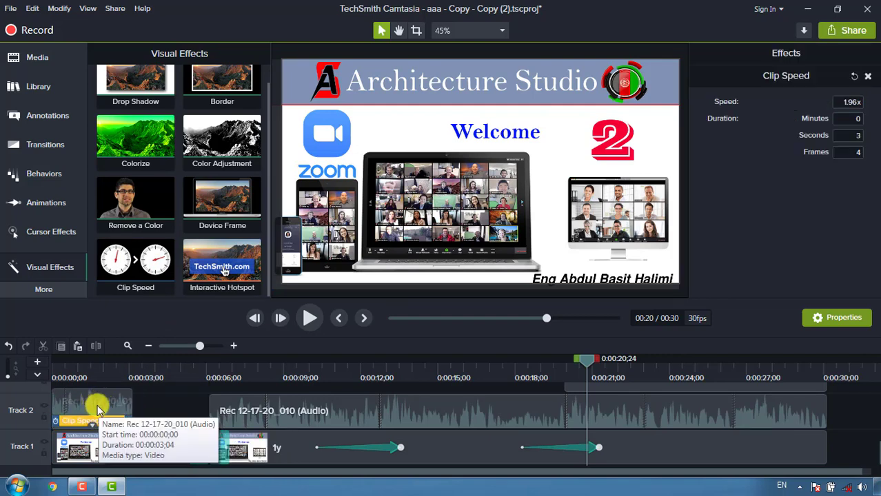
- Play the sped-up audio clip on Track 2 from 0:00:00;08
left_click(59, 371)
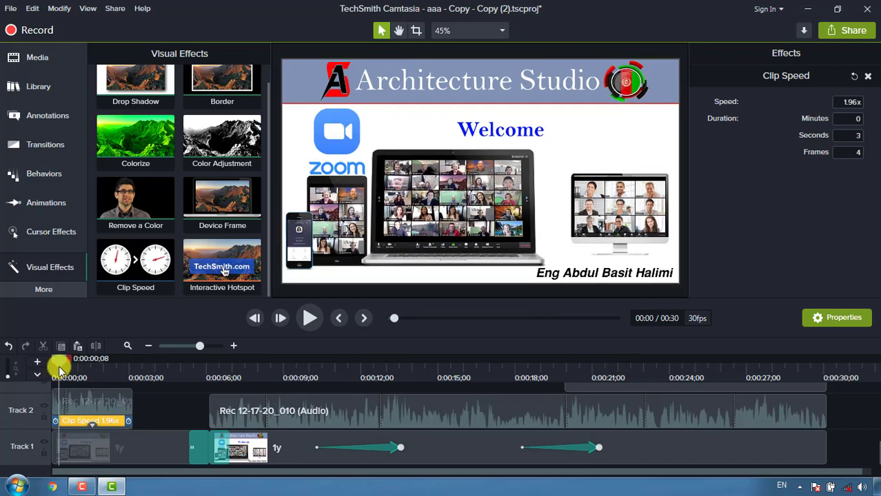
left_click(320, 318)
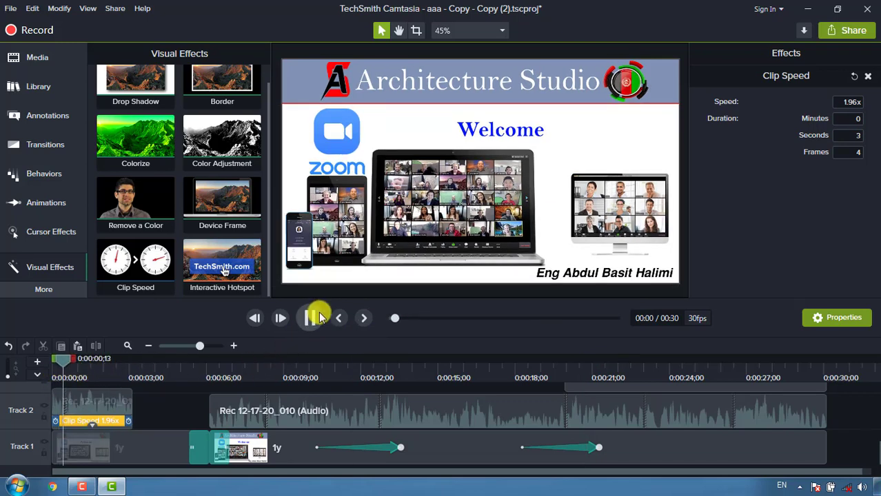
left_click(319, 318)
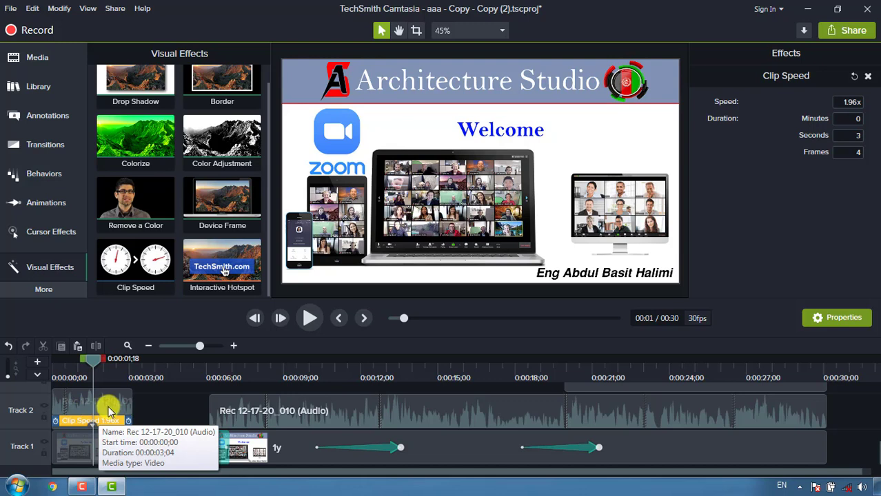
- Stretch the first Track 2 audio clip to 1.14x speed, a duration of 0:00:05;11, and play it back
left_click_drag(127, 419, 189, 422)
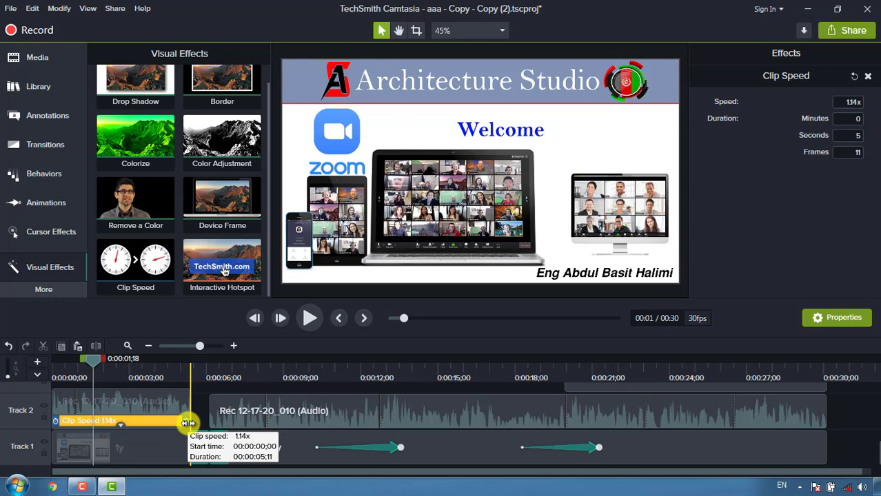
left_click(311, 321)
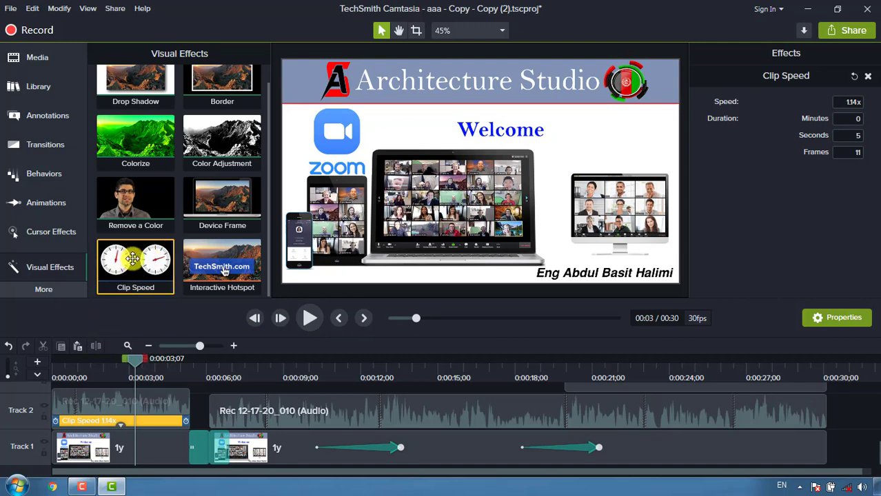
key("ctrl+z")
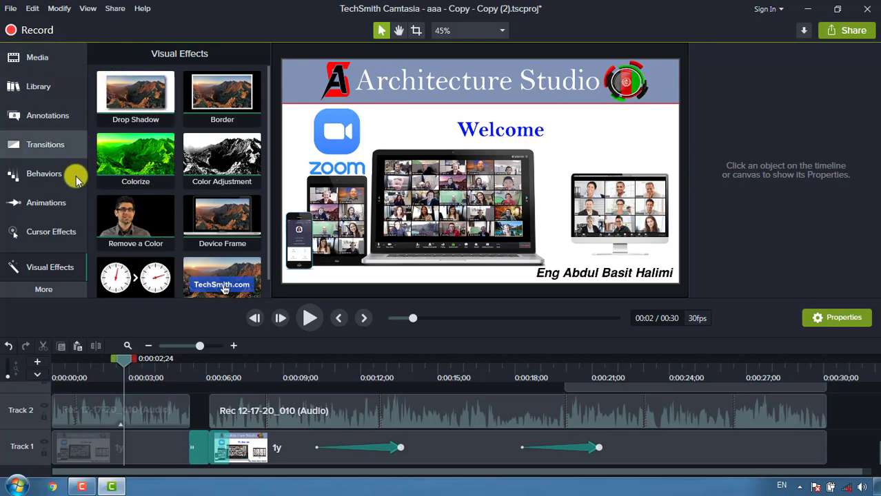
- Show the imported media, followed by the Music Tracks folder in the Camtasia 2019 library
left_click(41, 58)
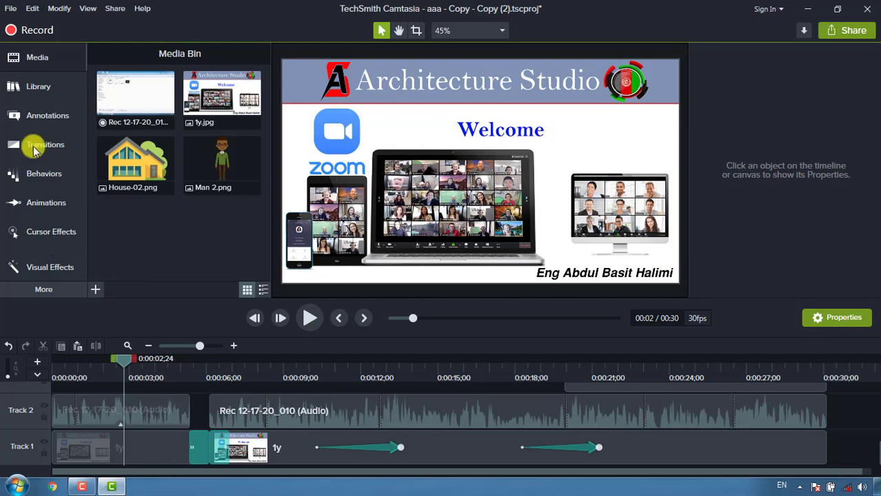
left_click(31, 87)
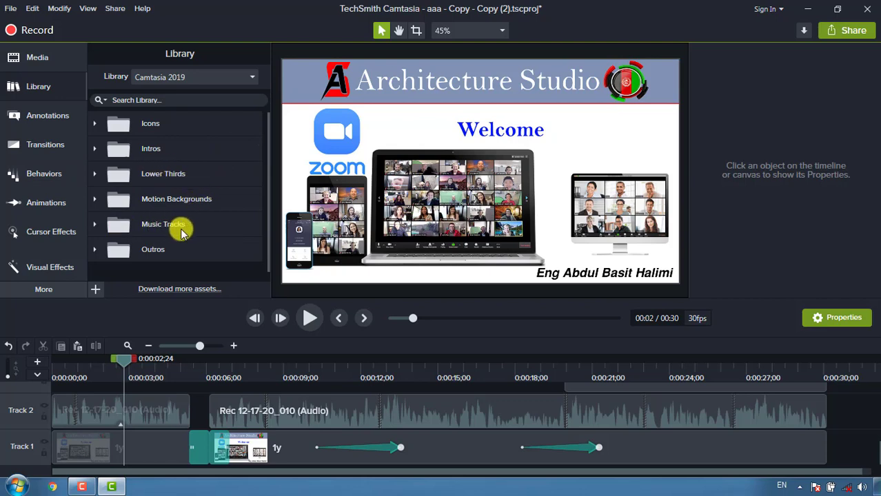
left_click(95, 226)
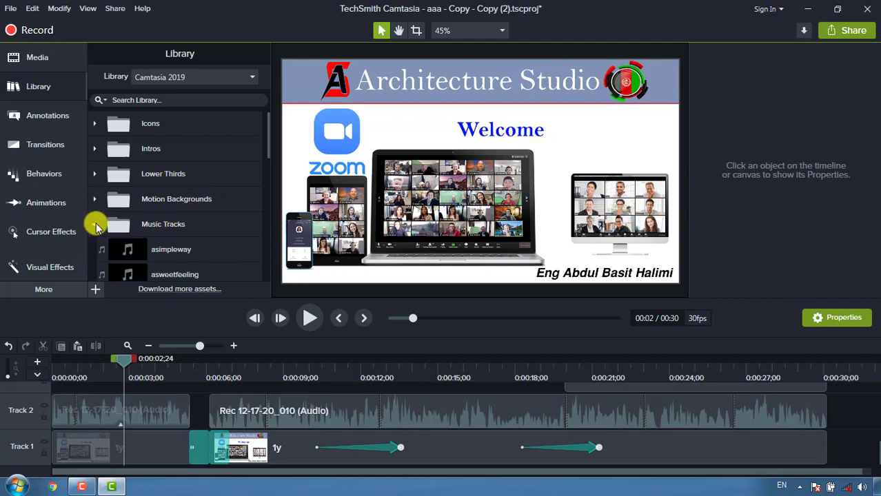
scroll(158, 237, "down", 4)
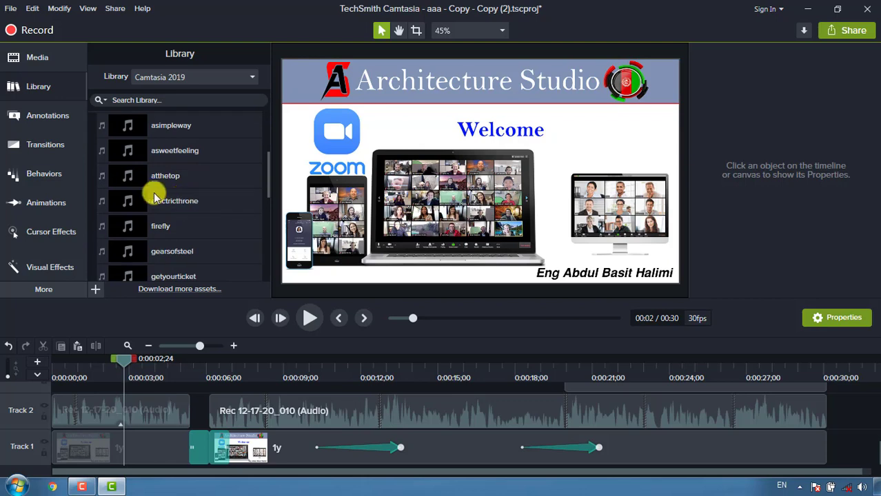
- Preview the asweetfeeling music track, skip ahead to about 01:05, and close the preview
left_click(129, 156)
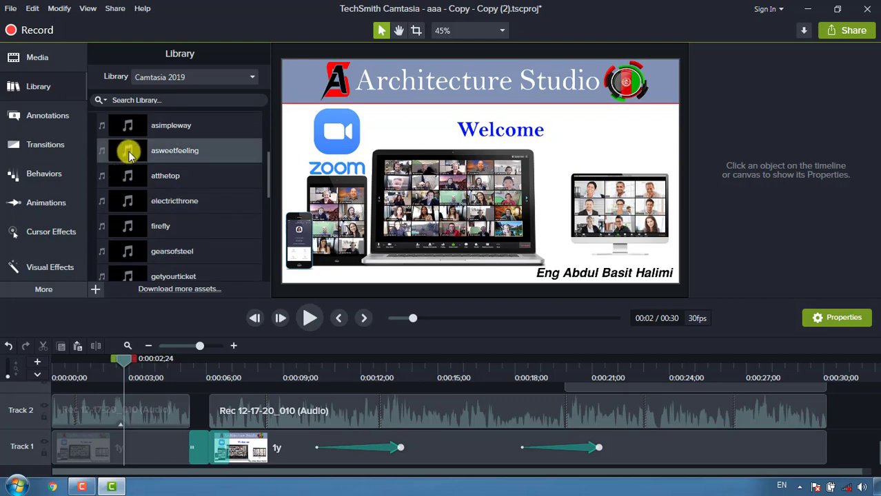
double_click(129, 156)
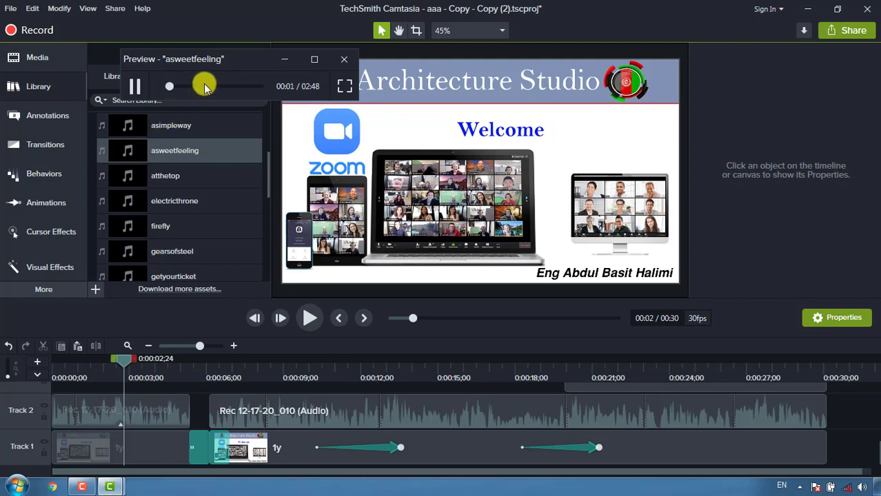
left_click(134, 86)
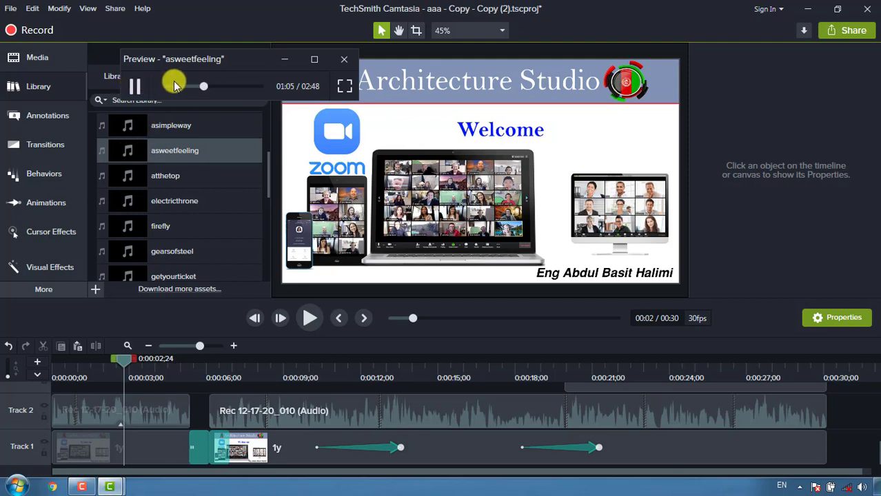
left_click(344, 59)
scroll(169, 172, "up", 2)
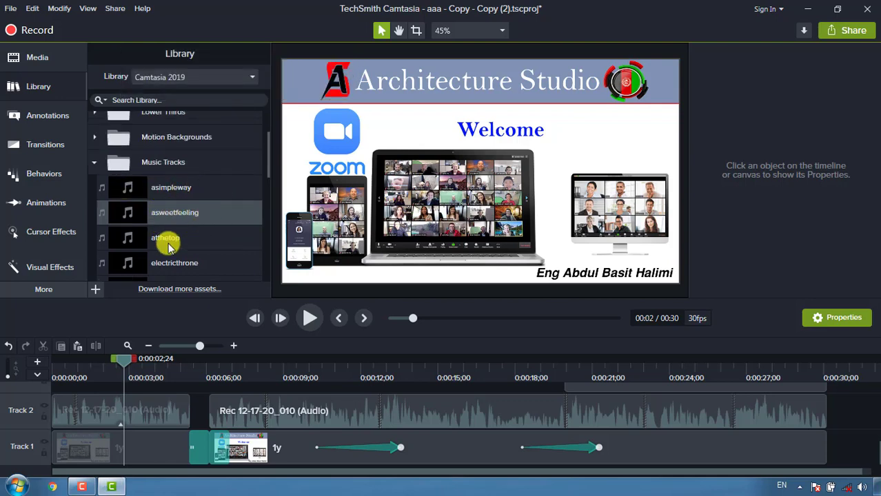
scroll(172, 214, "down", 4)
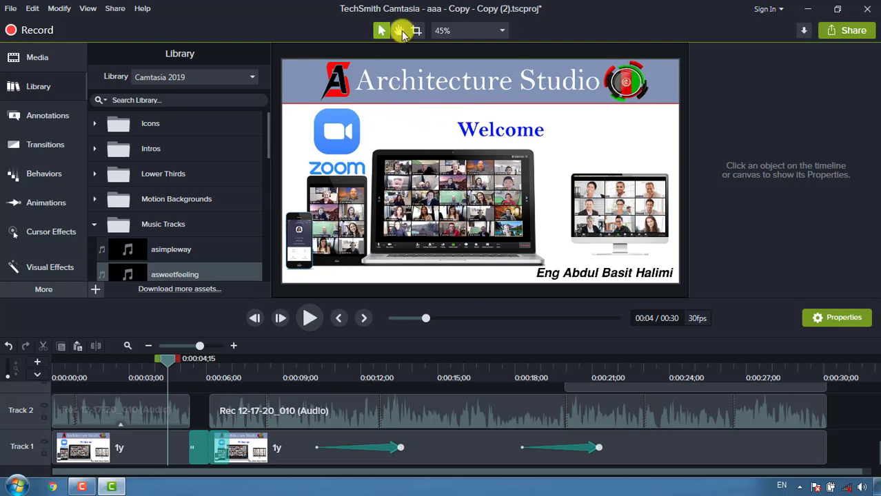
- Demonstrate panning the canvas view with the hand tool and return to the selection tool
left_click(399, 31)
left_click_drag(380, 113, 465, 122)
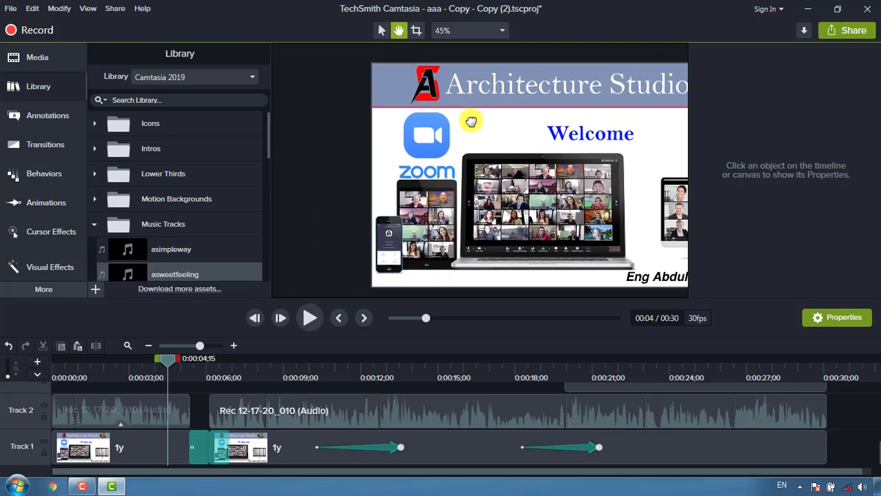
left_click_drag(536, 122, 443, 138)
left_click_drag(547, 113, 415, 148)
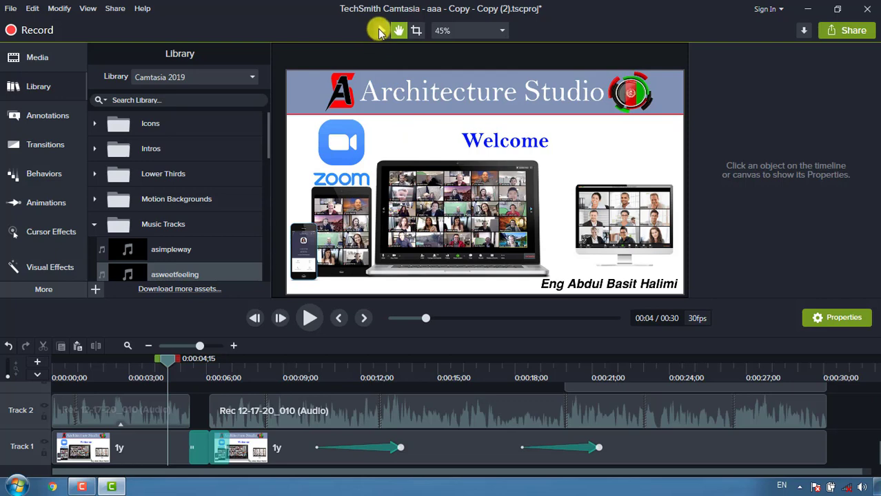
left_click(381, 31)
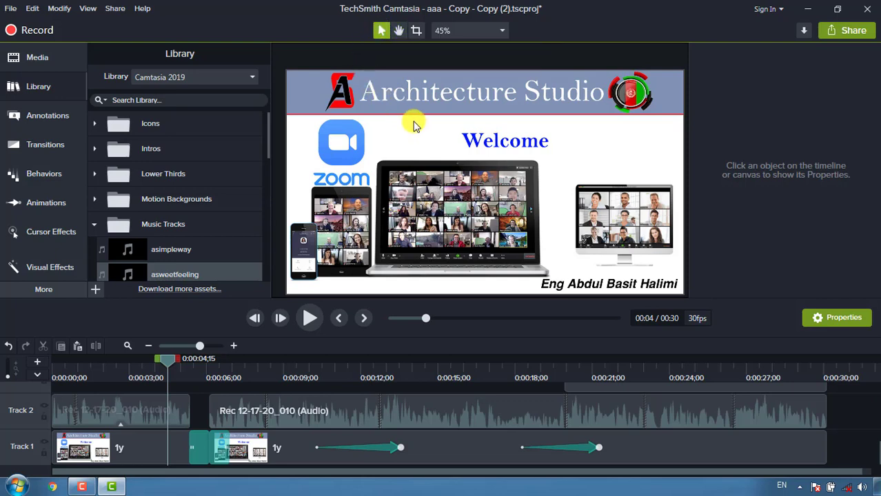
- Shrink the first 1y image on the canvas to 70%, move it around, and scale it back to fit
left_click(412, 123)
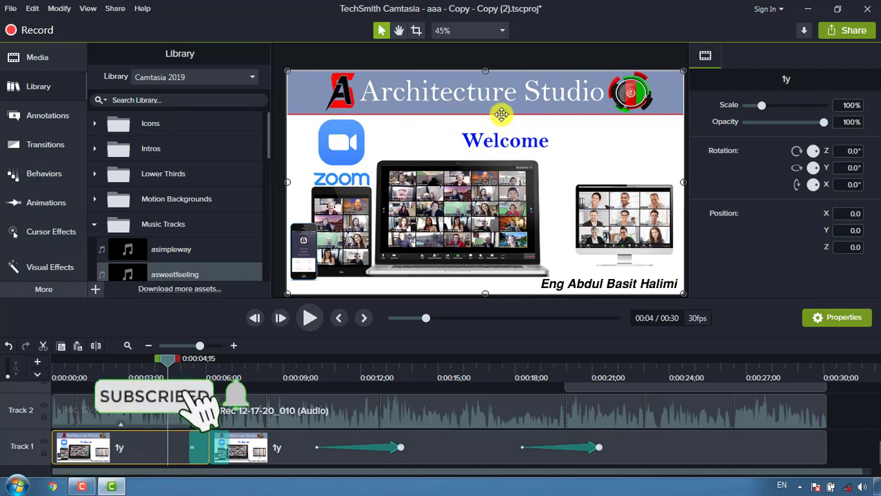
left_click(21, 59)
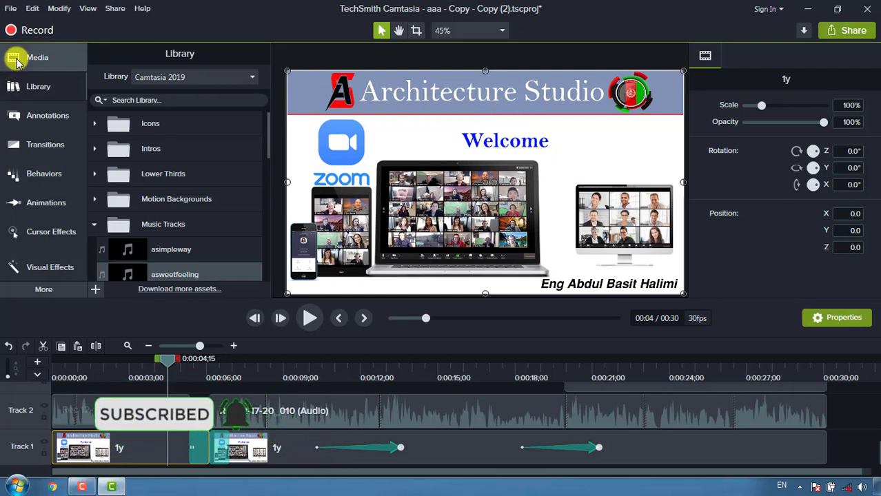
mouse_move(387, 95)
left_mouse_down()
mouse_move(393, 112)
mouse_move(465, 147)
mouse_move(466, 93)
mouse_move(390, 101)
left_mouse_up()
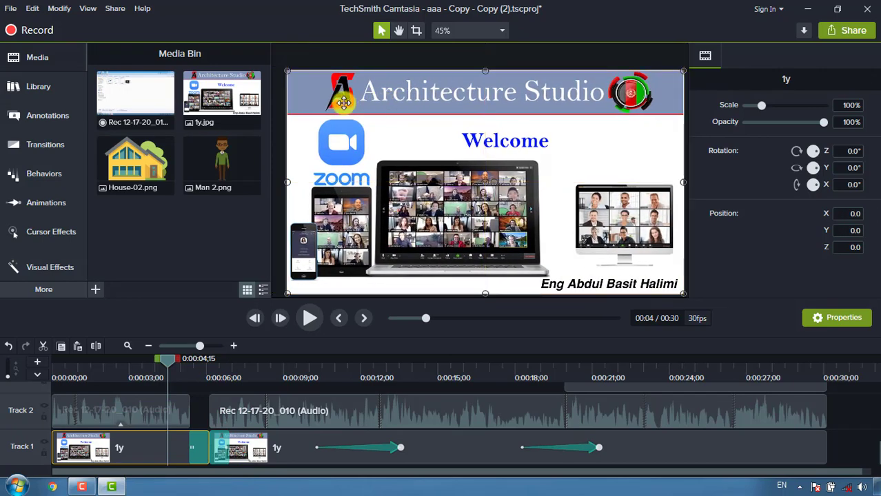
left_click_drag(295, 85, 411, 147)
left_click_drag(463, 169, 405, 128)
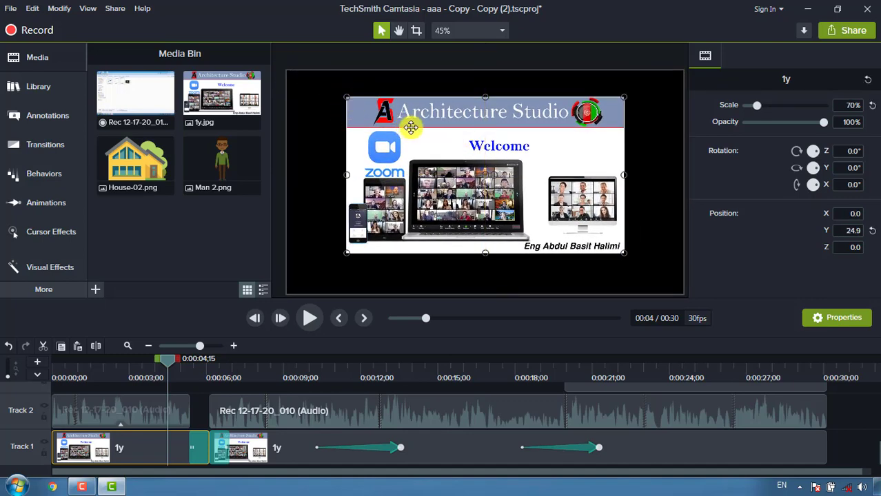
right_click(443, 132)
left_click(468, 266)
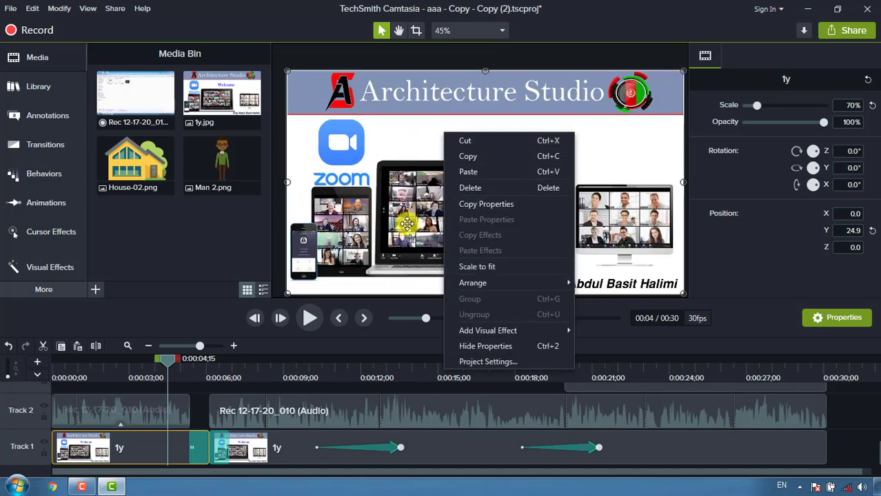
left_click(475, 266)
- Crop the first 1y image from its left, right and top edges so mainly the laptop picture remains
left_click(416, 31)
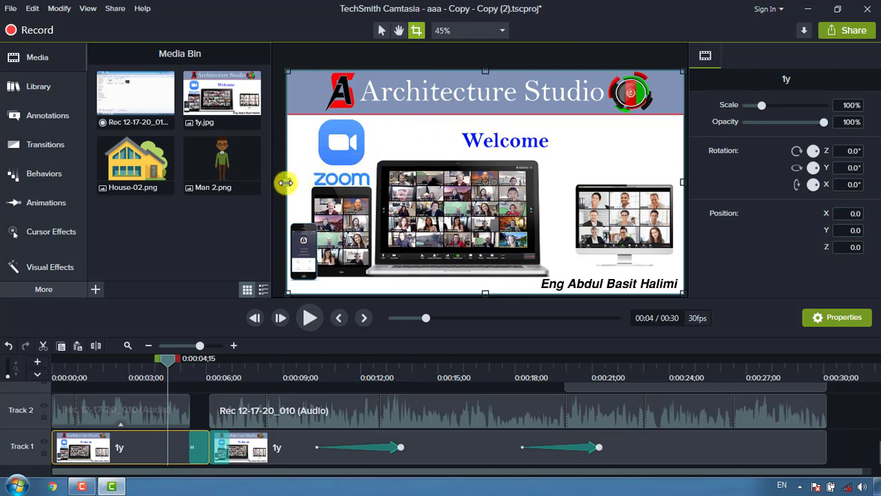
left_click_drag(286, 182, 360, 190)
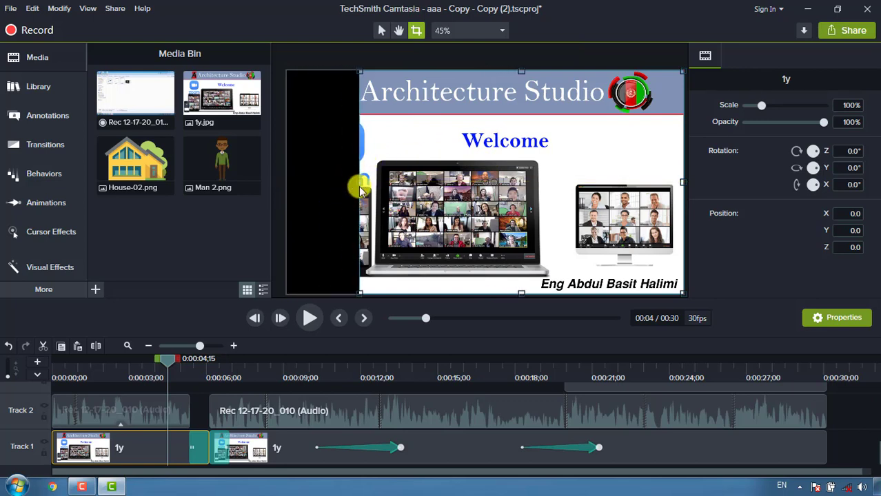
left_click_drag(683, 180, 553, 185)
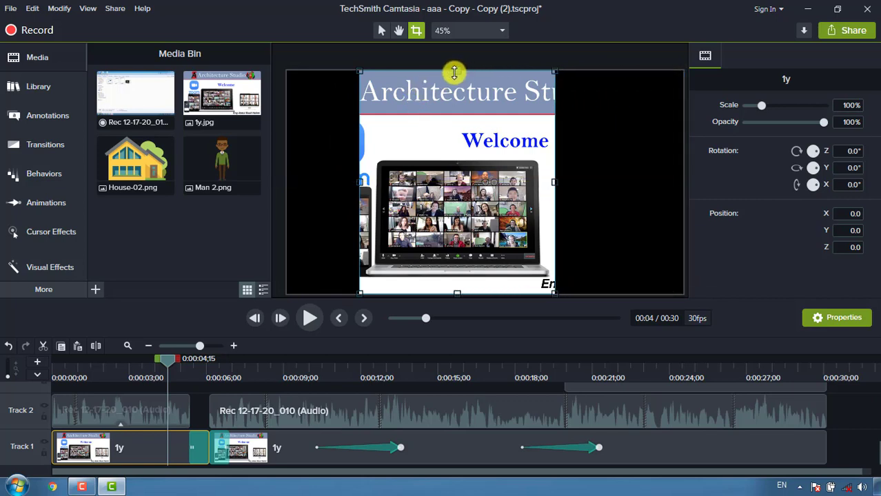
left_click_drag(456, 71, 447, 146)
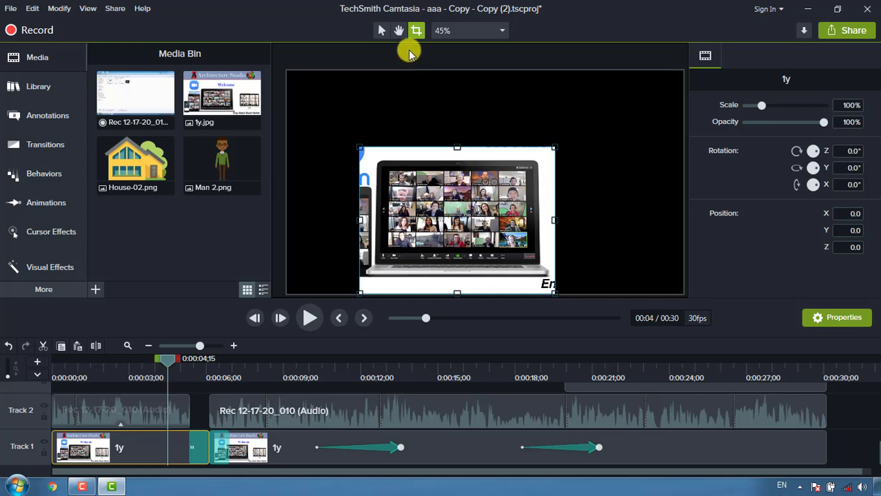
left_click(607, 182)
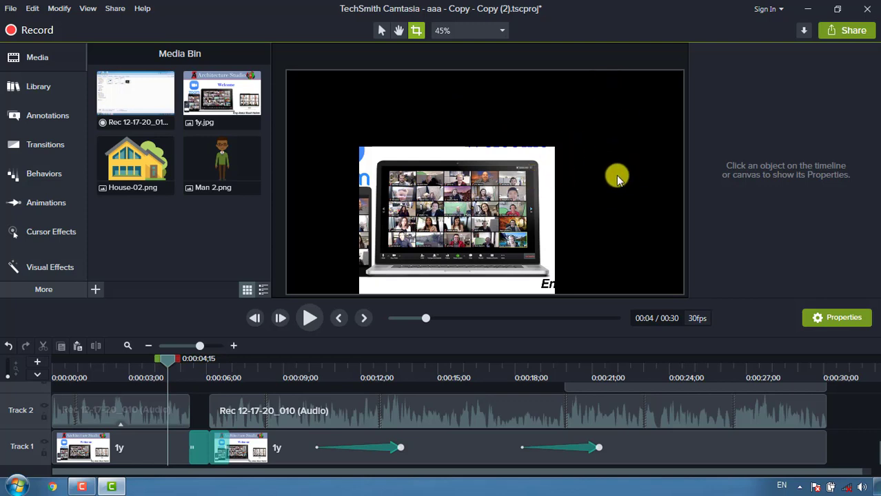
- Set the canvas magnification to 25%, followed by 50%, and look over the remaining zoom options
left_click(482, 31)
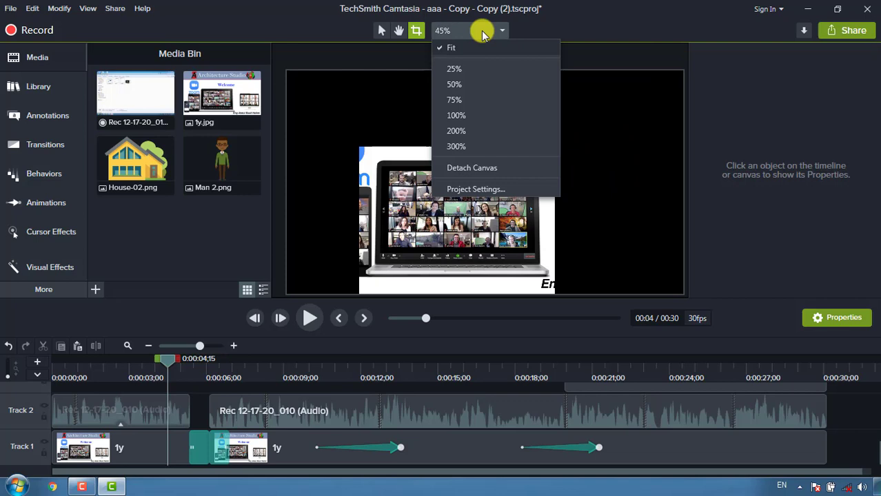
left_click(472, 72)
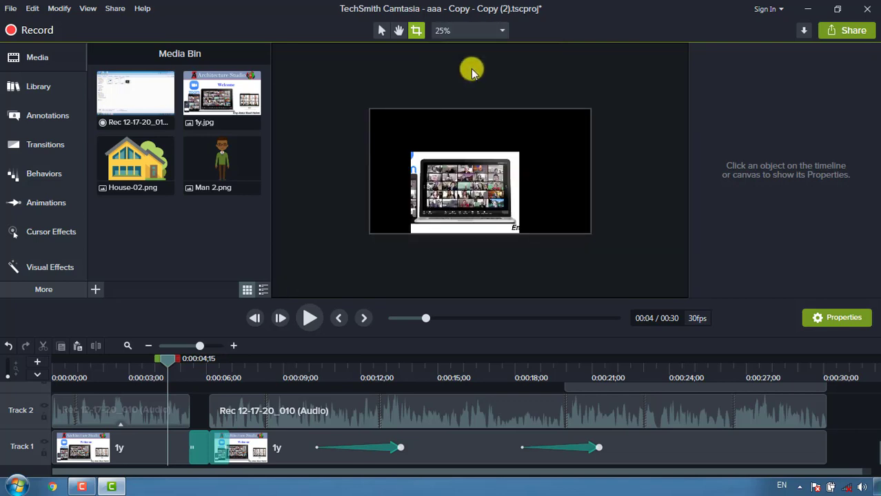
left_click(489, 31)
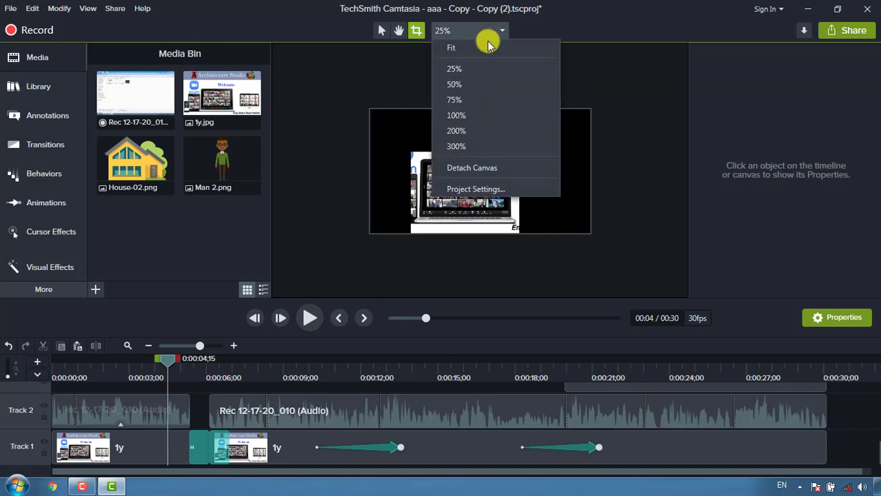
left_click(475, 82)
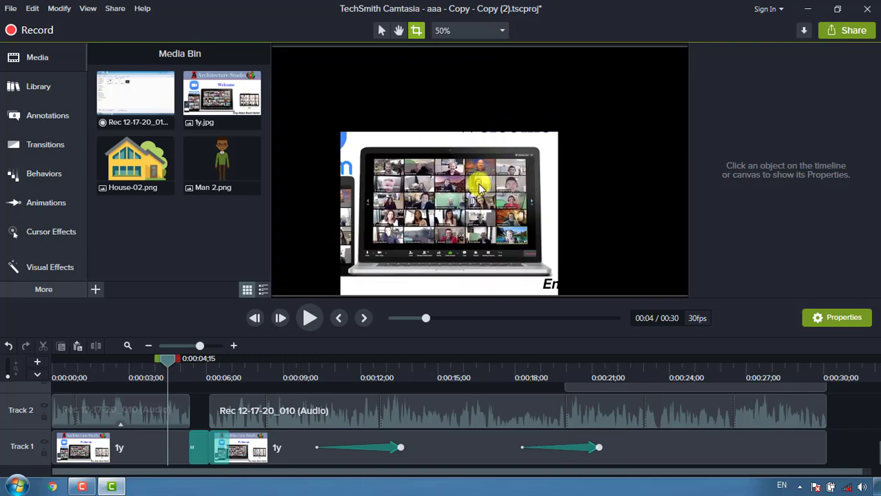
left_click(484, 30)
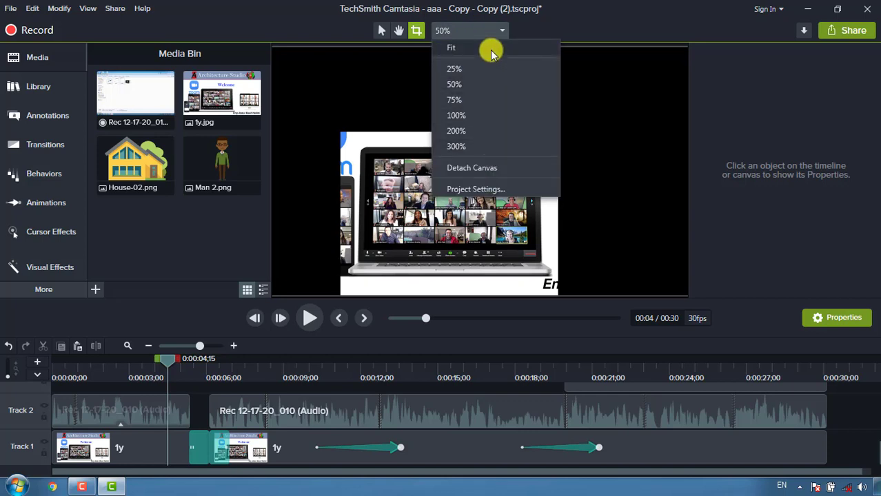
left_click(627, 189)
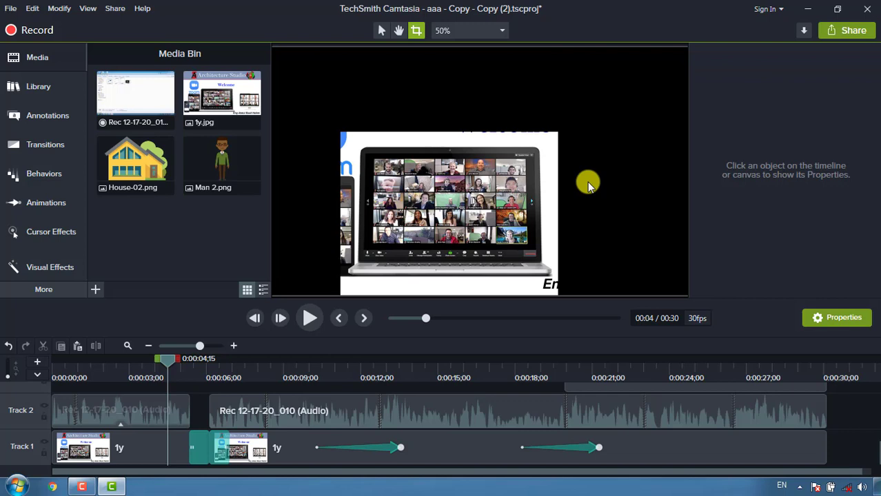